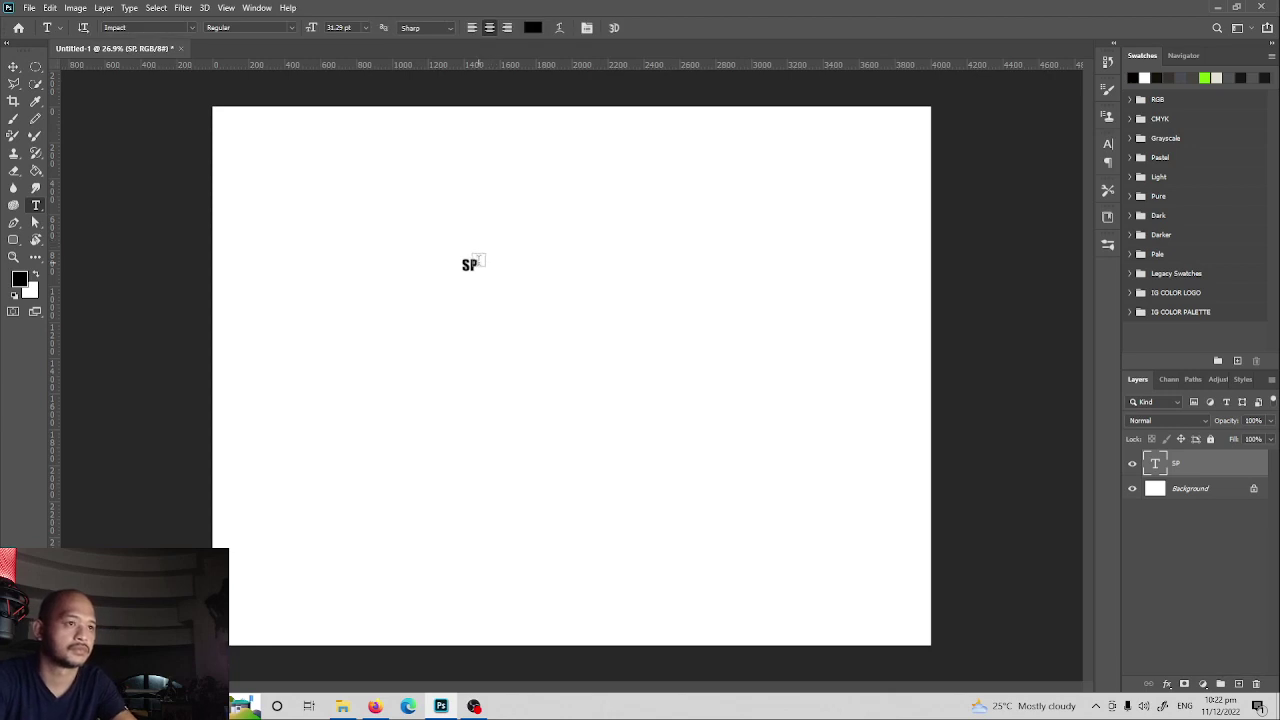
- Extend the SP text so that it reads SPEEDPAINTING TIME!
{"action": "left_click", "coordinate": [476, 264]}
{"action": "type", "text": "EEDPAINT"}
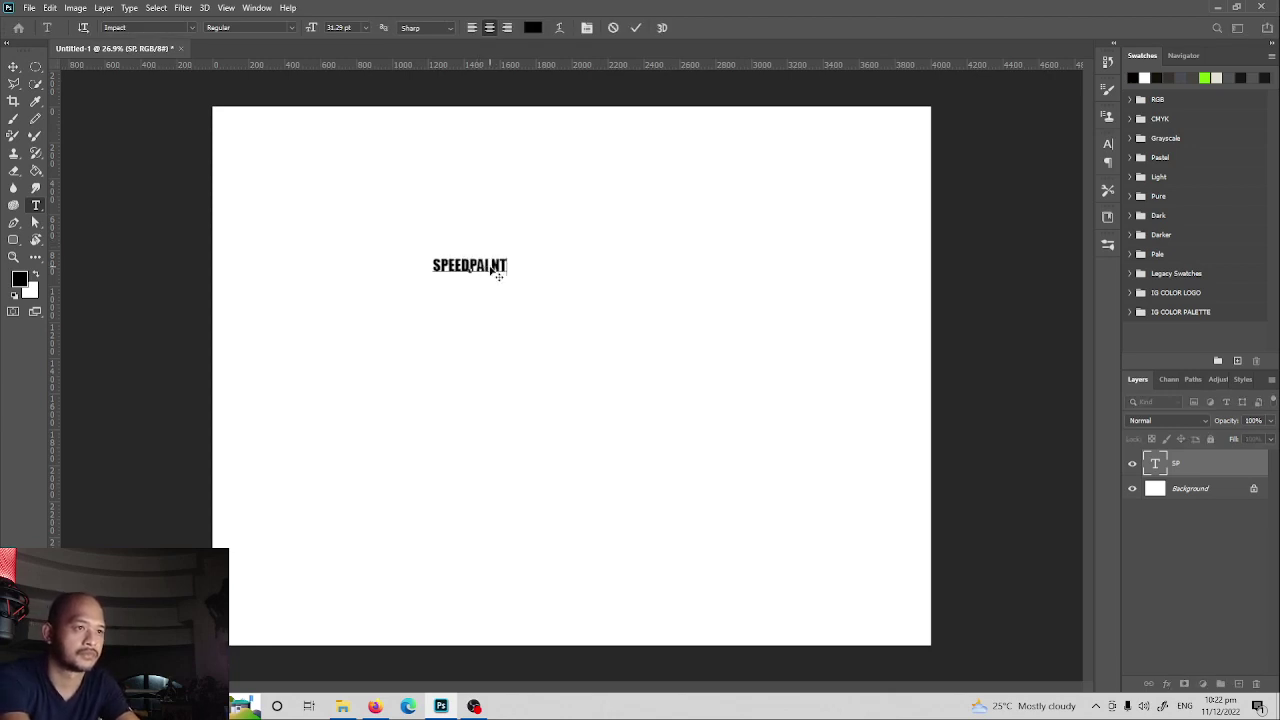
{"action": "key", "text": "BackSpace"}
{"action": "key", "text": "BackSpace"}
{"action": "key", "text": "BackSpace"}
{"action": "key", "text": "BackSpace"}
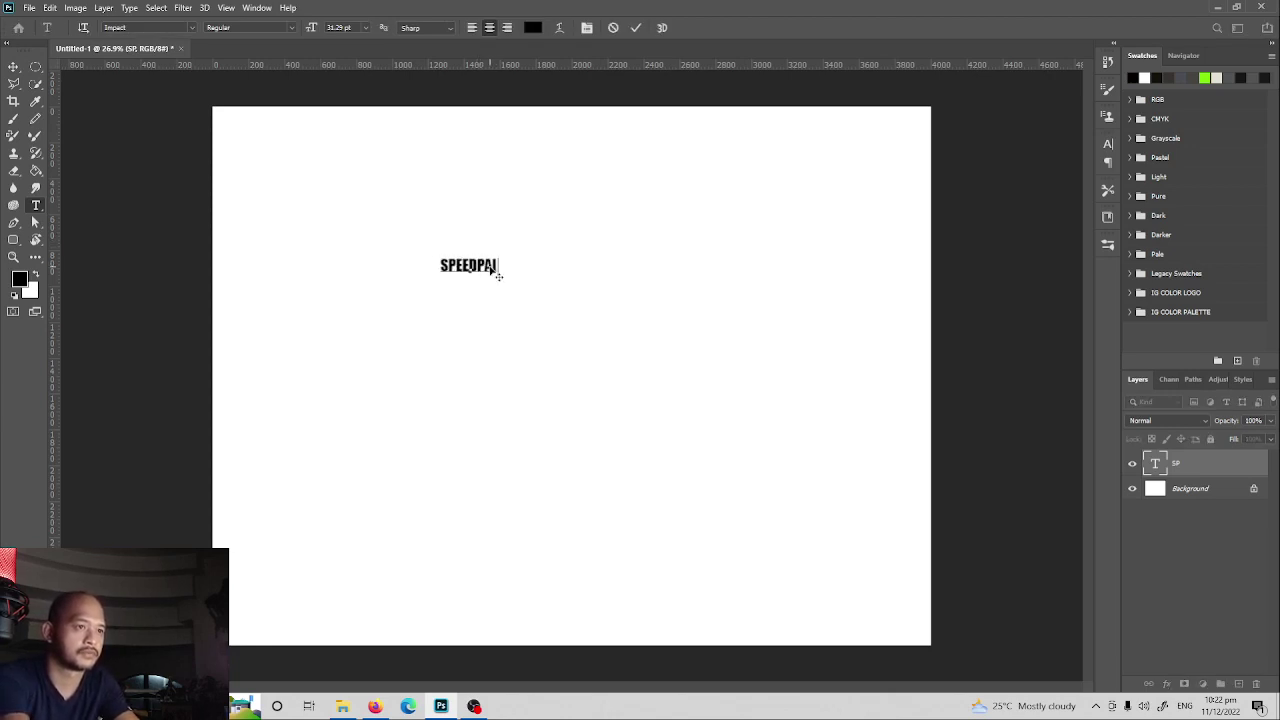
{"action": "type", "text": "AINT"}
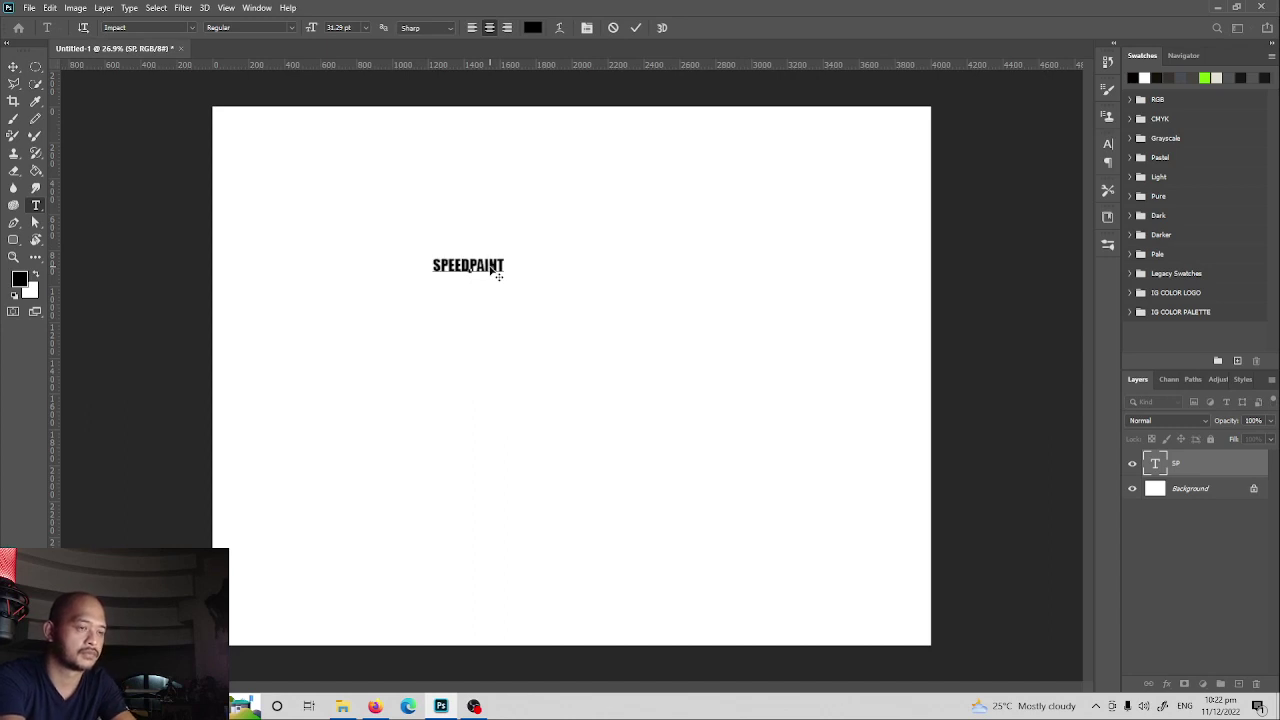
{"action": "type", "text": "ING TIME"}
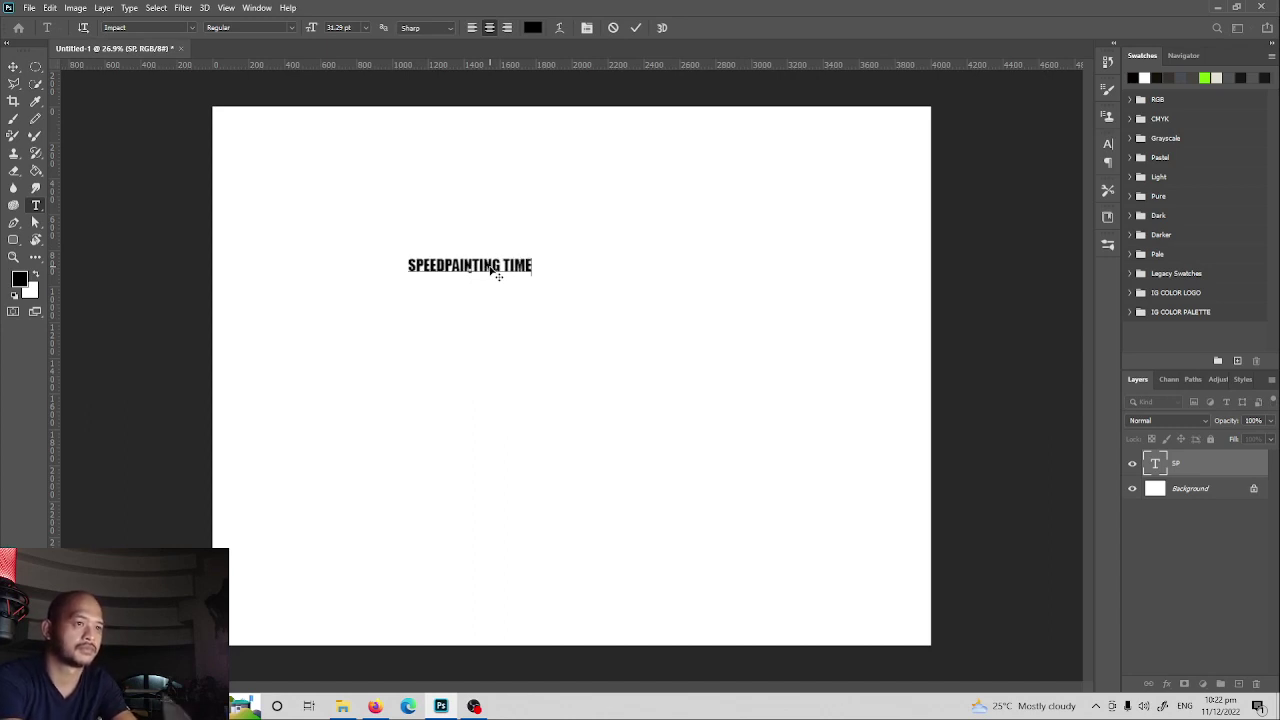
{"action": "type", "text": "!"}
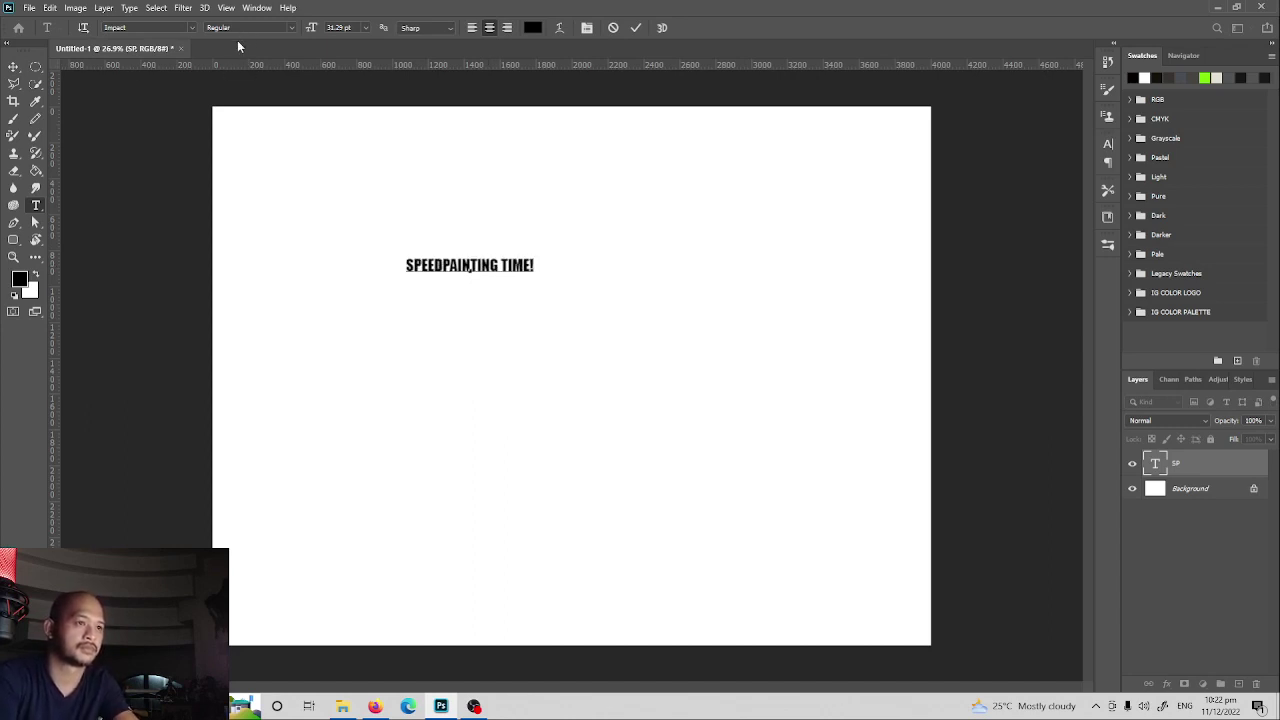
{"action": "left_click", "coordinate": [14, 67]}
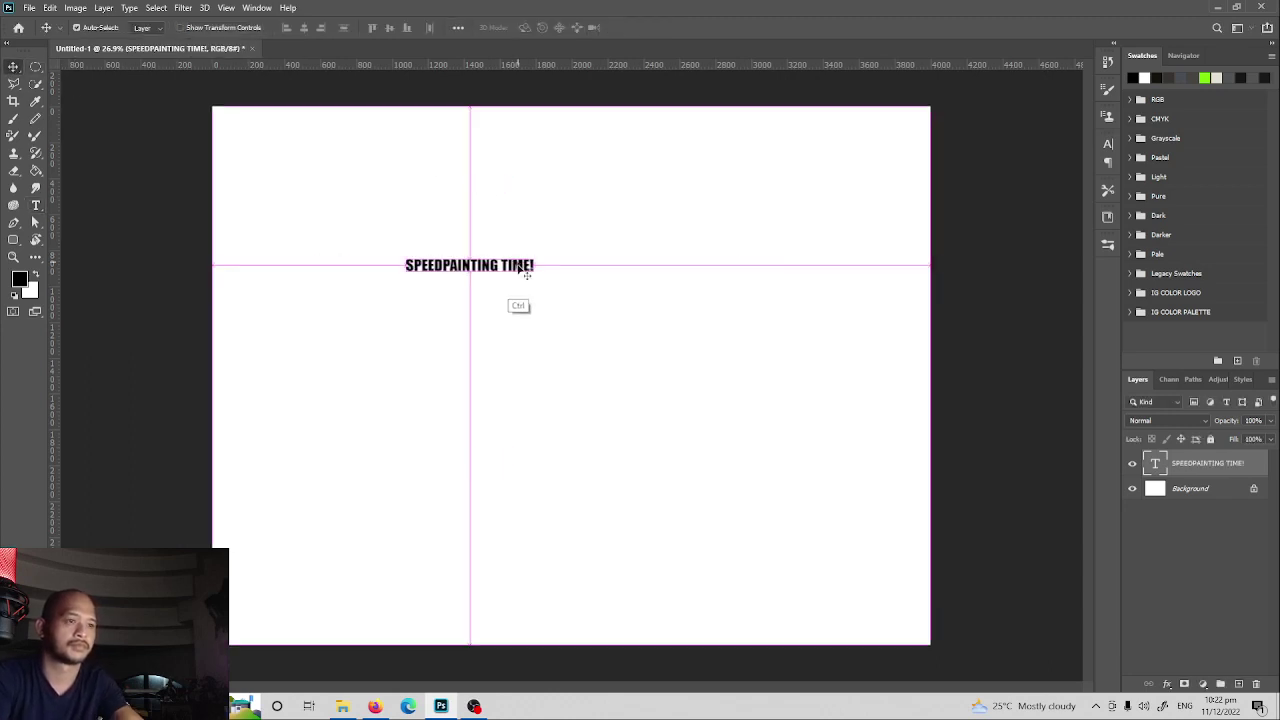
- Scale the SPEEDPAINTING TIME! text to about 237% and move it to the middle of the canvas
{"action": "key", "text": "ctrl+t"}
{"action": "left_click_drag", "start_coordinate": [535, 275], "coordinate": [649, 318]}
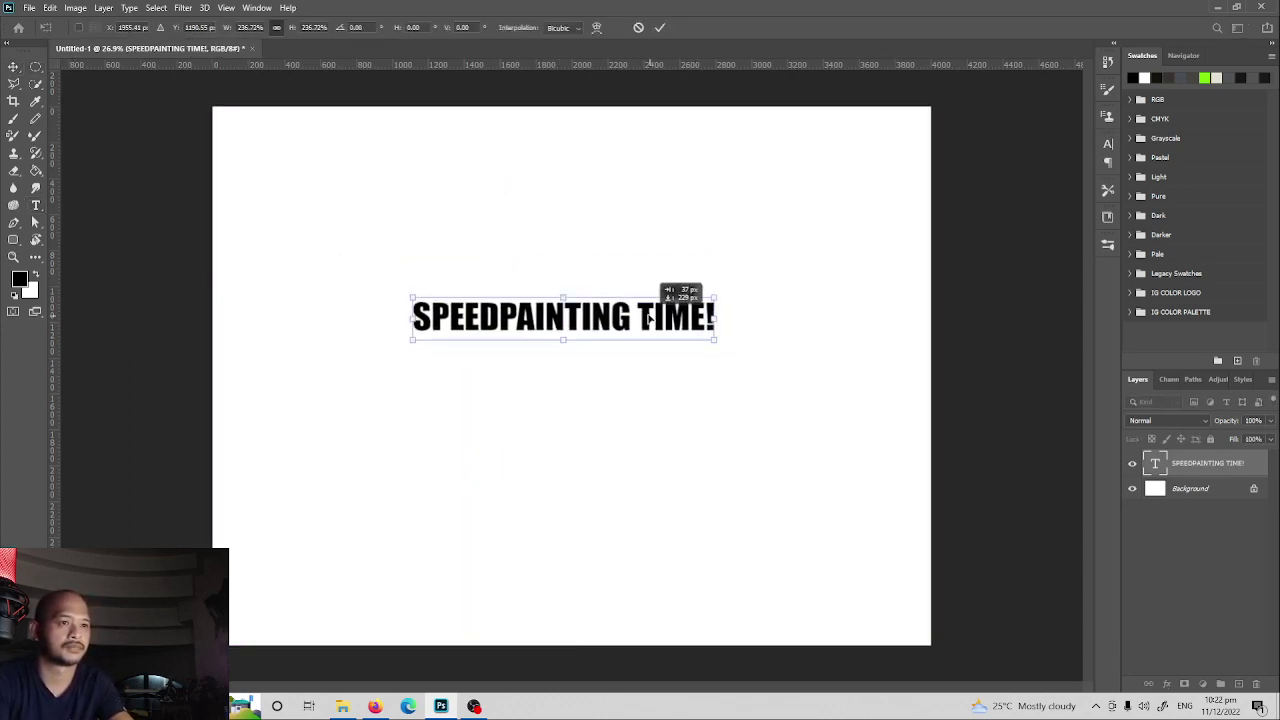
{"action": "key", "text": "Return"}
- Add a separate text layer reading NINJA below the title line
{"action": "key", "text": "t"}
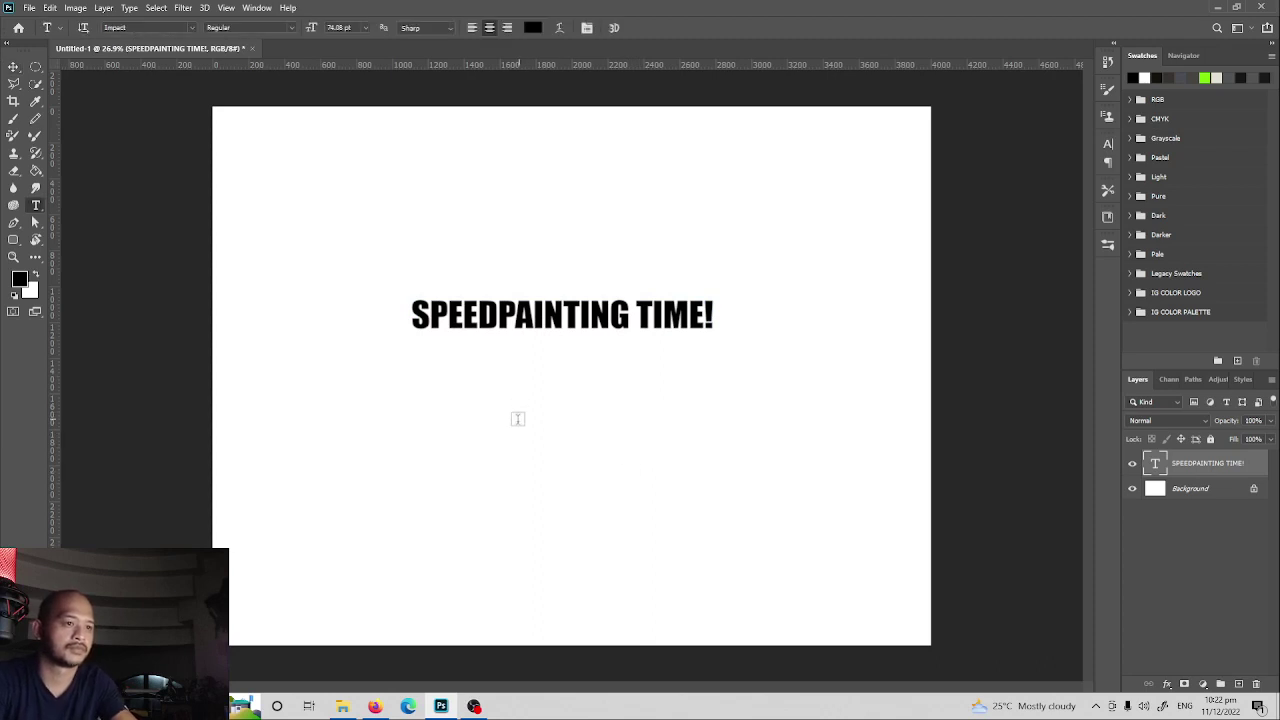
{"action": "left_click", "coordinate": [518, 418]}
{"action": "type", "text": "NINJA"}
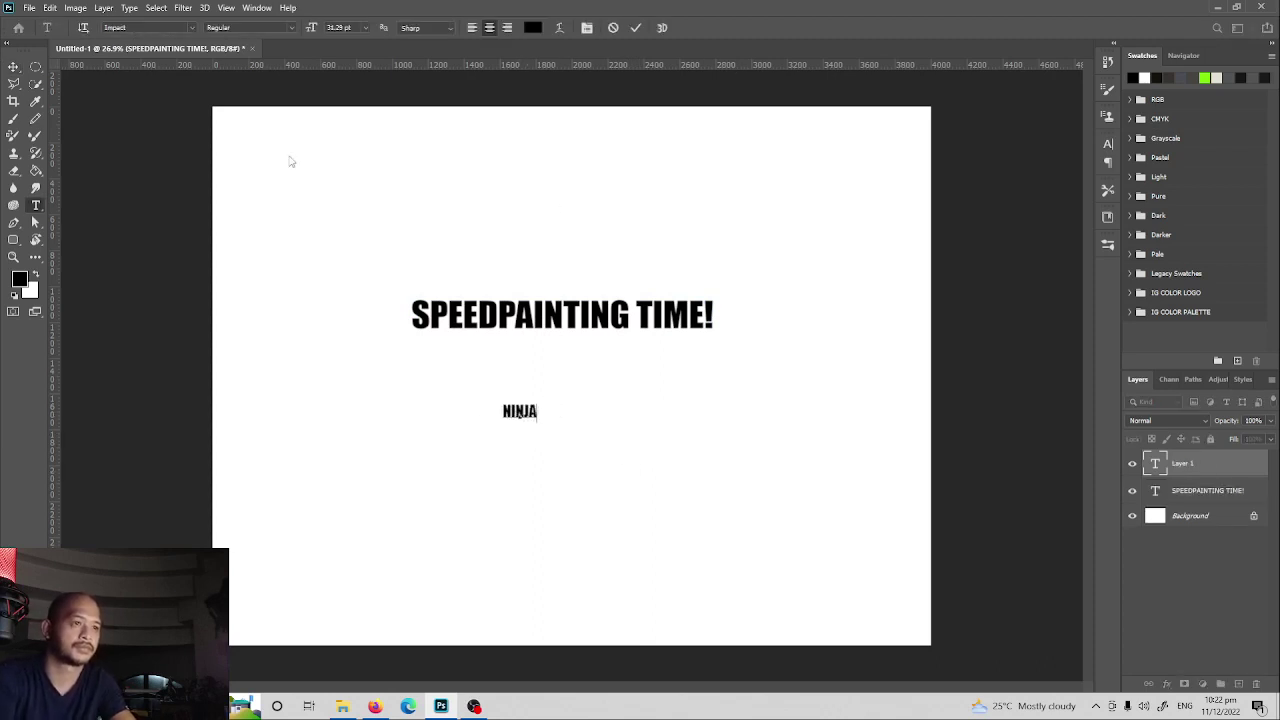
{"action": "left_click", "coordinate": [13, 67]}
- Enlarge the NINJA text to nearly the title's width and place it directly beneath the title
{"action": "key", "text": "ctrl+t"}
{"action": "left_click_drag", "start_coordinate": [538, 403], "coordinate": [777, 280]}
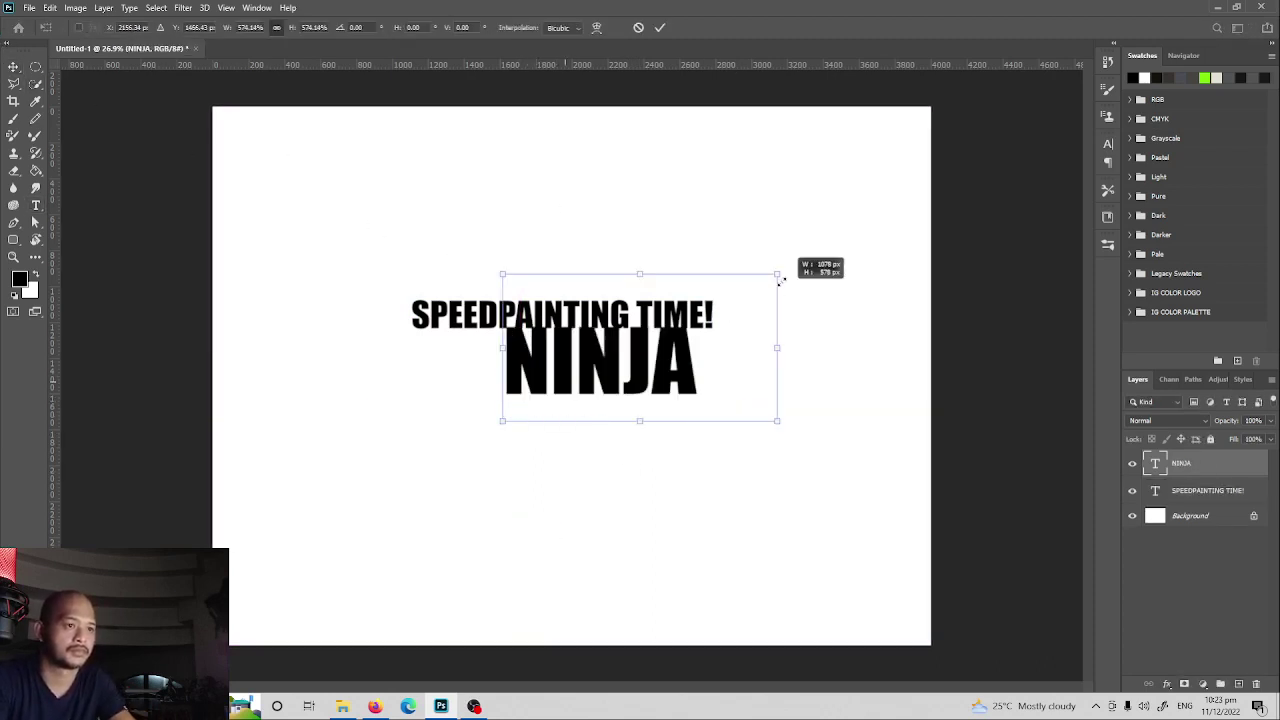
{"action": "left_click_drag", "start_coordinate": [637, 374], "coordinate": [571, 400]}
{"action": "key", "text": "Return"}
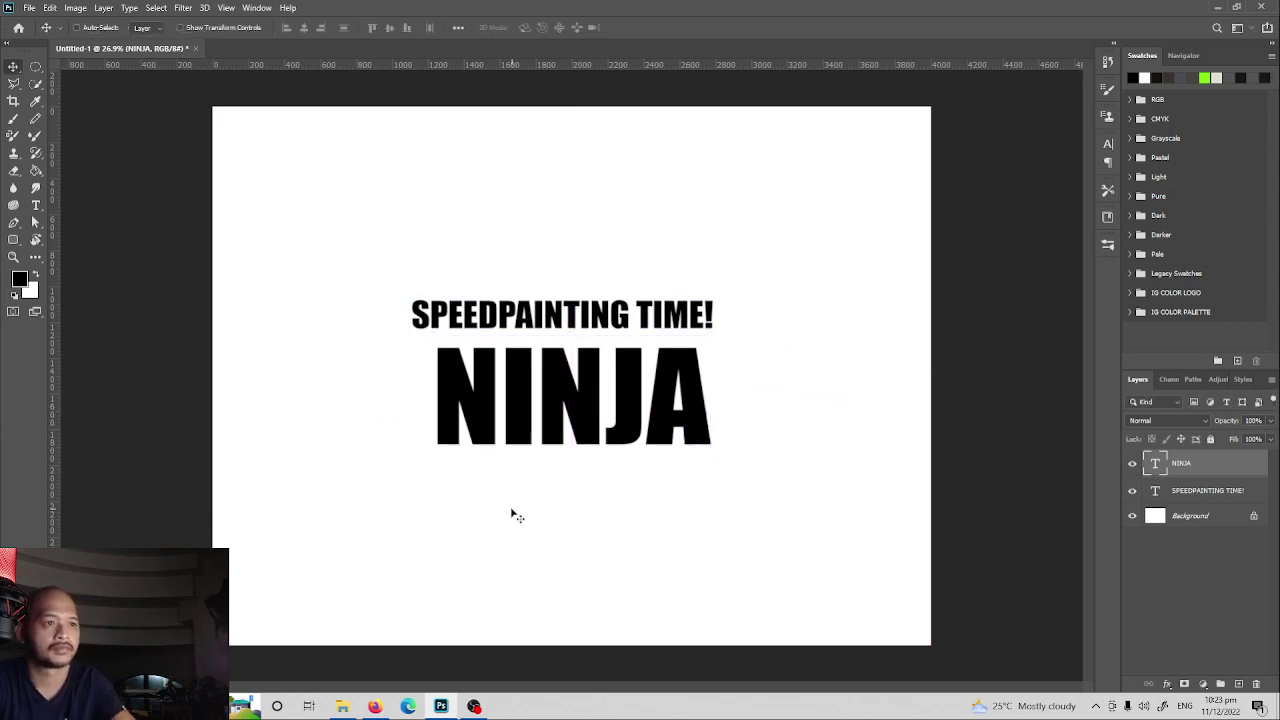
- Delete both text layers, leaving only the white background
{"action": "key", "text": "Delete"}
{"action": "key", "text": "Delete"}
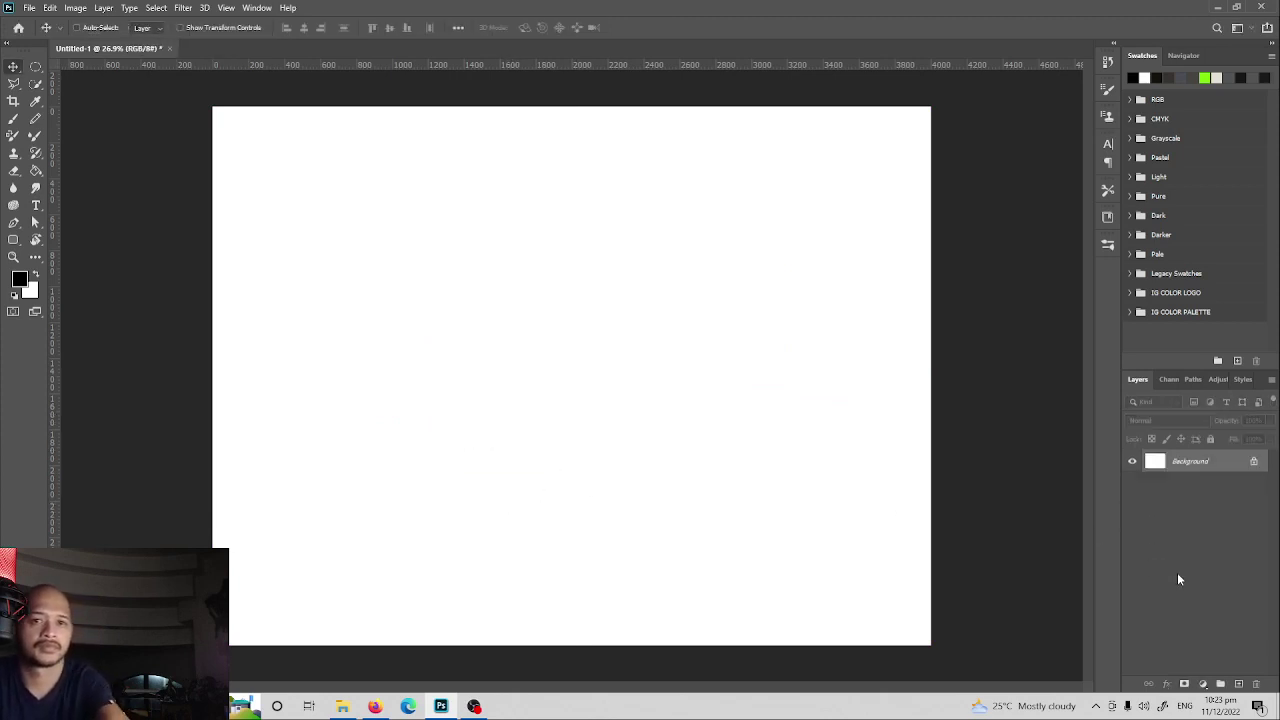
- On a new layer, brush a solid black head with loose shoulder strokes and a light accent on the face
{"action": "left_click", "coordinate": [1239, 684]}
{"action": "key", "text": "b"}
{"action": "mouse_move", "coordinate": [594, 227]}
{"action": "left_mouse_down"}
{"action": "mouse_move", "coordinate": [586, 249]}
{"action": "mouse_move", "coordinate": [604, 243]}
{"action": "mouse_move", "coordinate": [533, 252]}
{"action": "mouse_move", "coordinate": [585, 240]}
{"action": "mouse_move", "coordinate": [515, 317]}
{"action": "mouse_move", "coordinate": [595, 255]}
{"action": "mouse_move", "coordinate": [556, 262]}
{"action": "mouse_move", "coordinate": [600, 300]}
{"action": "mouse_move", "coordinate": [630, 232]}
{"action": "mouse_move", "coordinate": [665, 290]}
{"action": "mouse_move", "coordinate": [650, 295]}
{"action": "mouse_move", "coordinate": [660, 332]}
{"action": "mouse_move", "coordinate": [530, 215]}
{"action": "mouse_move", "coordinate": [583, 210]}
{"action": "mouse_move", "coordinate": [540, 240]}
{"action": "mouse_move", "coordinate": [585, 210]}
{"action": "mouse_move", "coordinate": [545, 245]}
{"action": "mouse_move", "coordinate": [600, 230]}
{"action": "mouse_move", "coordinate": [551, 266]}
{"action": "left_mouse_up"}
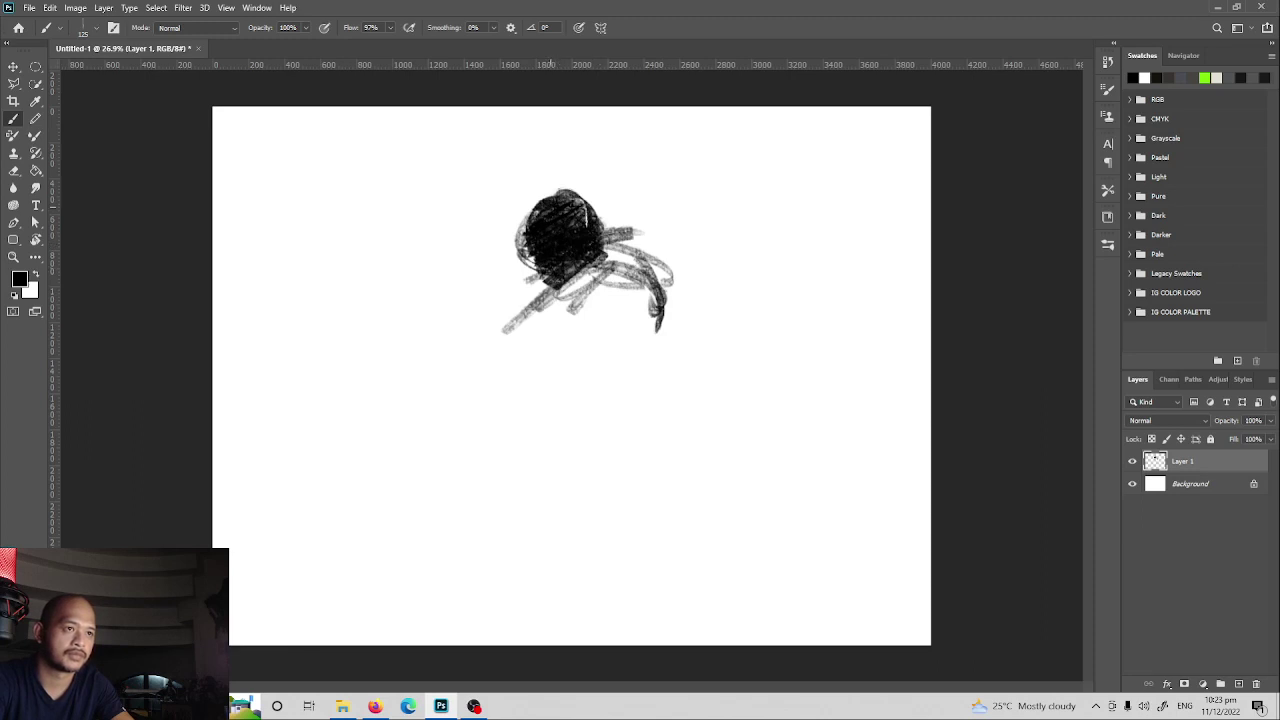
{"action": "key", "text": "x"}
{"action": "mouse_move", "coordinate": [578, 222]}
{"action": "left_mouse_down"}
{"action": "mouse_move", "coordinate": [546, 232]}
{"action": "mouse_move", "coordinate": [562, 238]}
{"action": "left_mouse_up"}
{"action": "key", "text": "x"}
- Enlarge the brush to about 600 and paint a diagonal sample stroke in the canvas's upper-left area
{"action": "key", "text": "bracketright"}
{"action": "key", "text": "bracketright"}
{"action": "key", "text": "bracketright"}
{"action": "key", "text": "bracketright"}
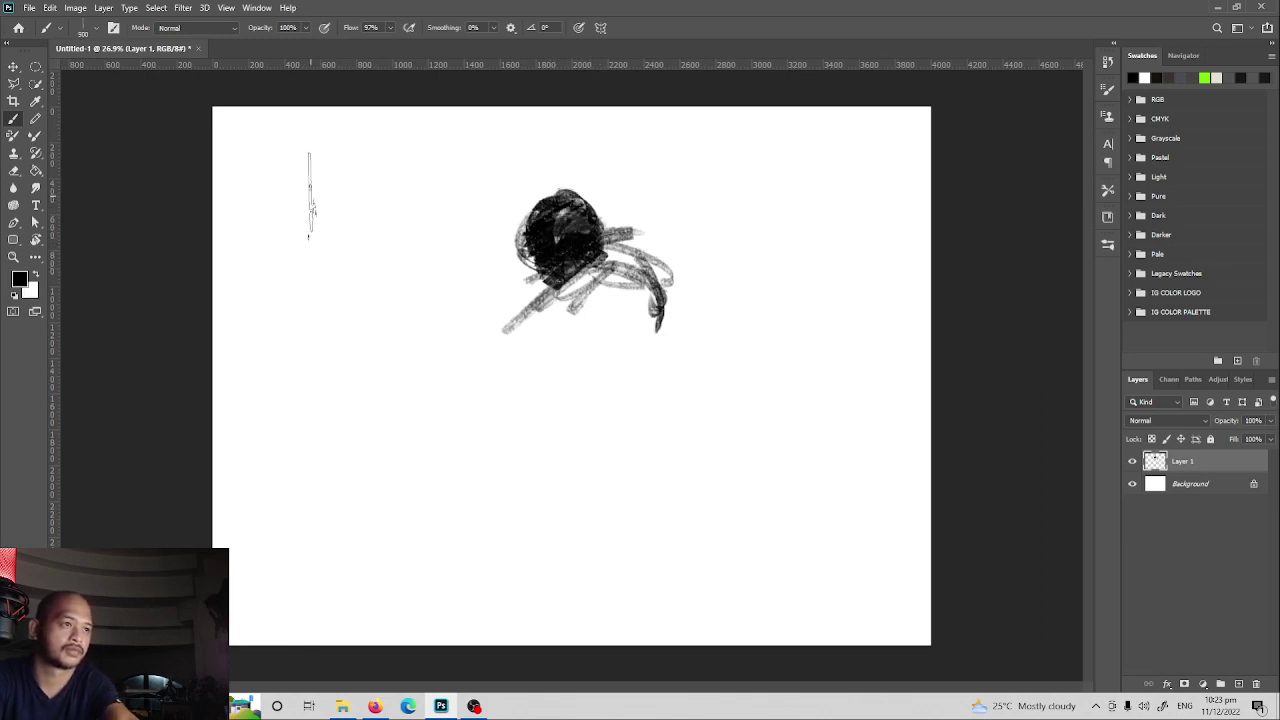
{"action": "left_click", "coordinate": [310, 207]}
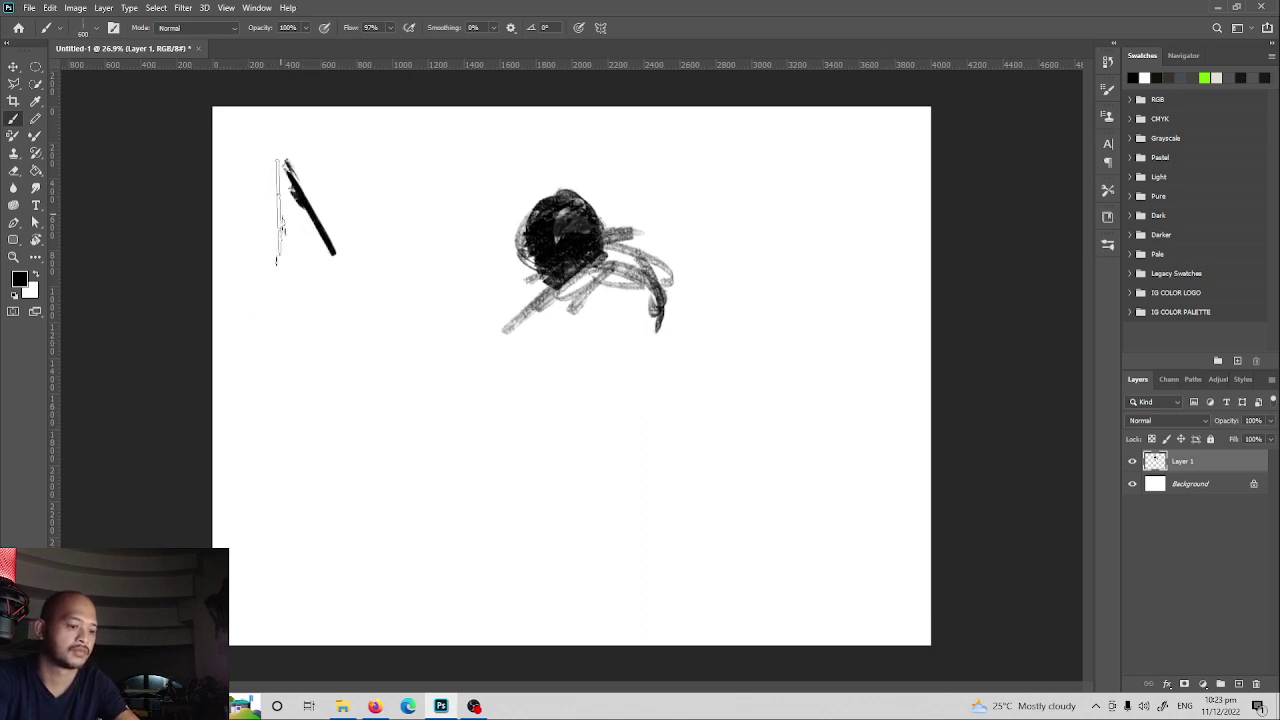
- Label the sample stroke with the text MY BRUSH and place the label beside it
{"action": "key", "text": "t"}
{"action": "left_click", "coordinate": [289, 198]}
{"action": "type", "text": "MY BRUSH"}
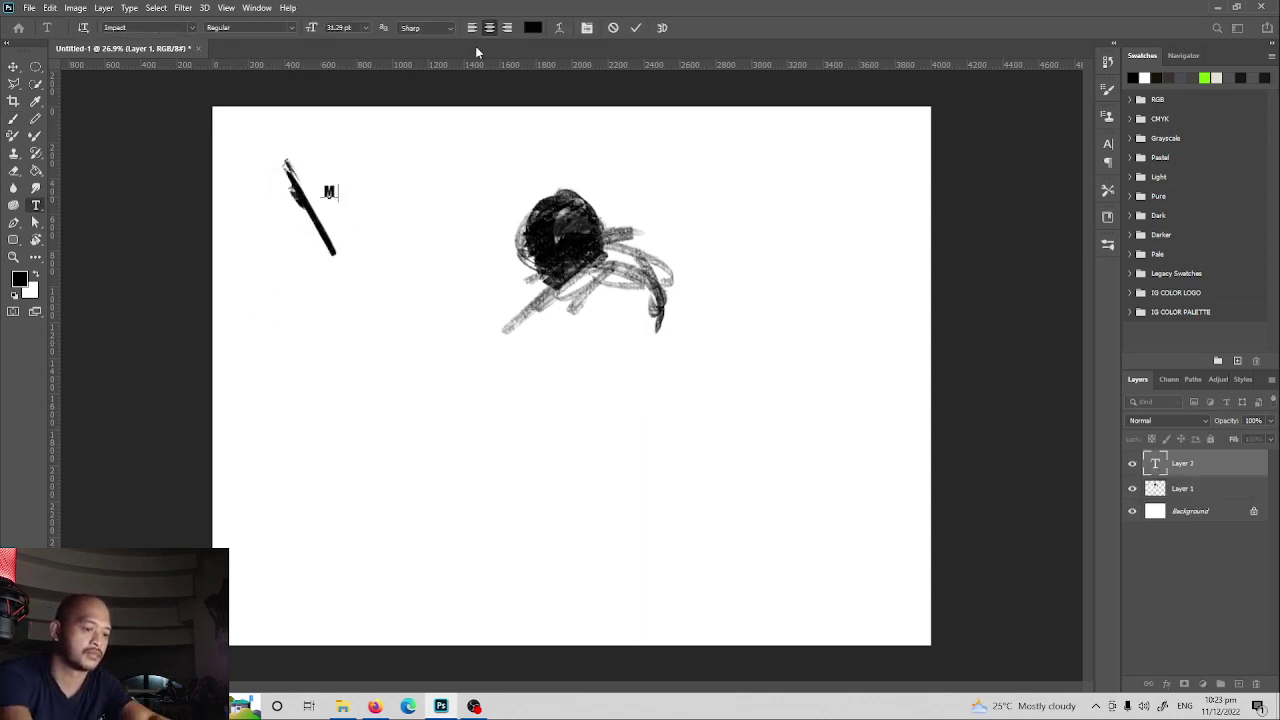
{"action": "left_click", "coordinate": [12, 68]}
{"action": "left_click_drag", "start_coordinate": [322, 184], "coordinate": [355, 184]}
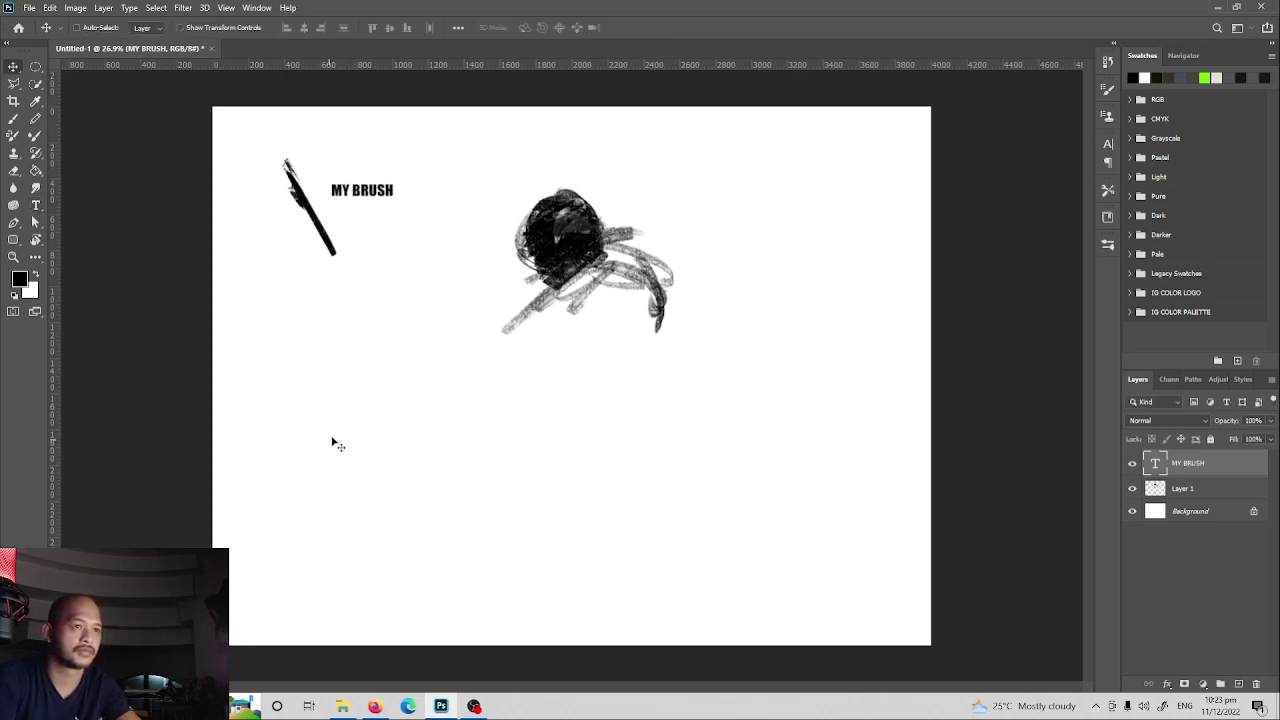
- Erase the sample brush stroke from Layer 1 and delete the MY BRUSH text layer
{"action": "left_click", "coordinate": [1204, 490]}
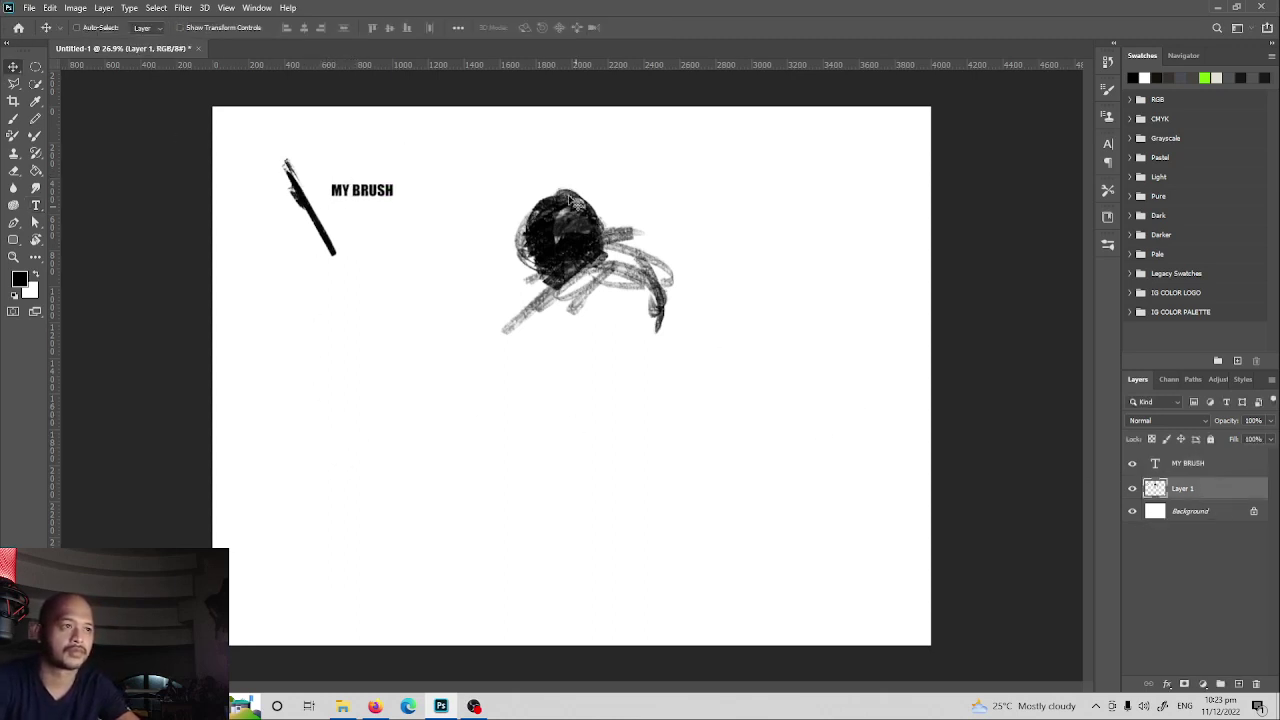
{"action": "key", "text": "e"}
{"action": "left_click_drag", "start_coordinate": [286, 160], "coordinate": [331, 250]}
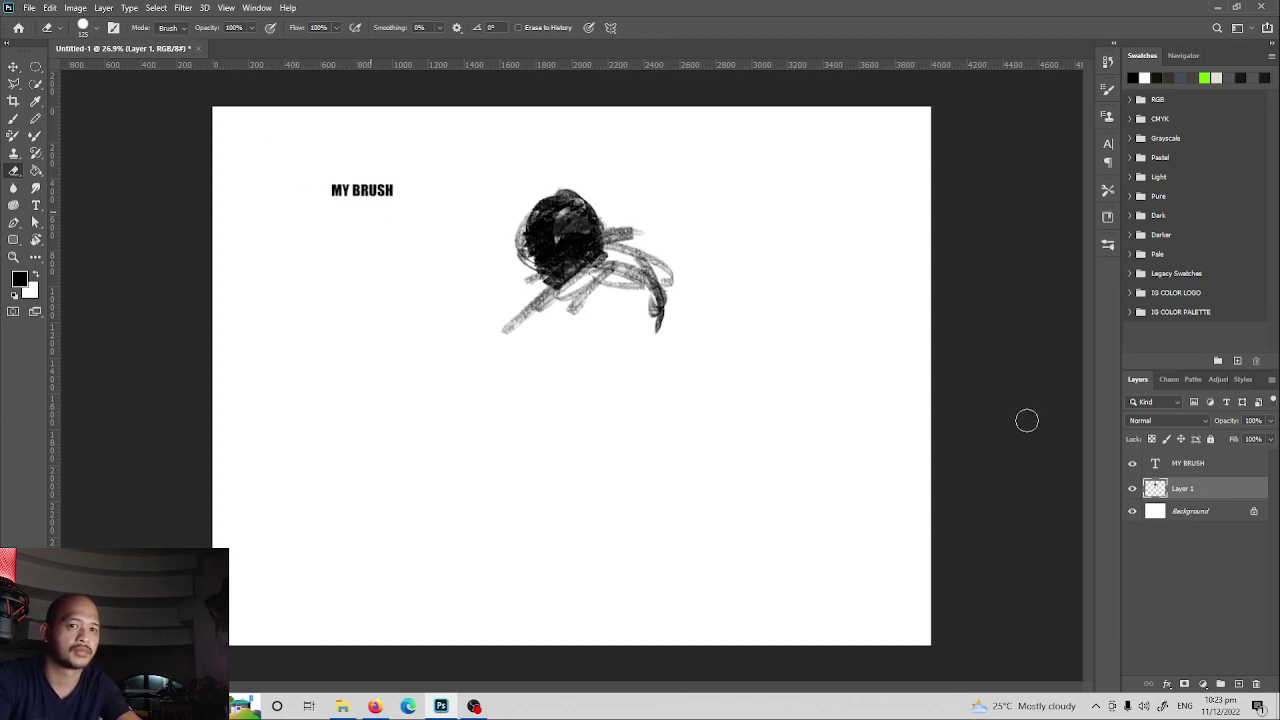
{"action": "left_click", "coordinate": [1196, 472]}
{"action": "key", "text": "Delete"}
- Brush the figure's shoulders, upper chest and long outstretched arm in black
{"action": "key", "text": "b"}
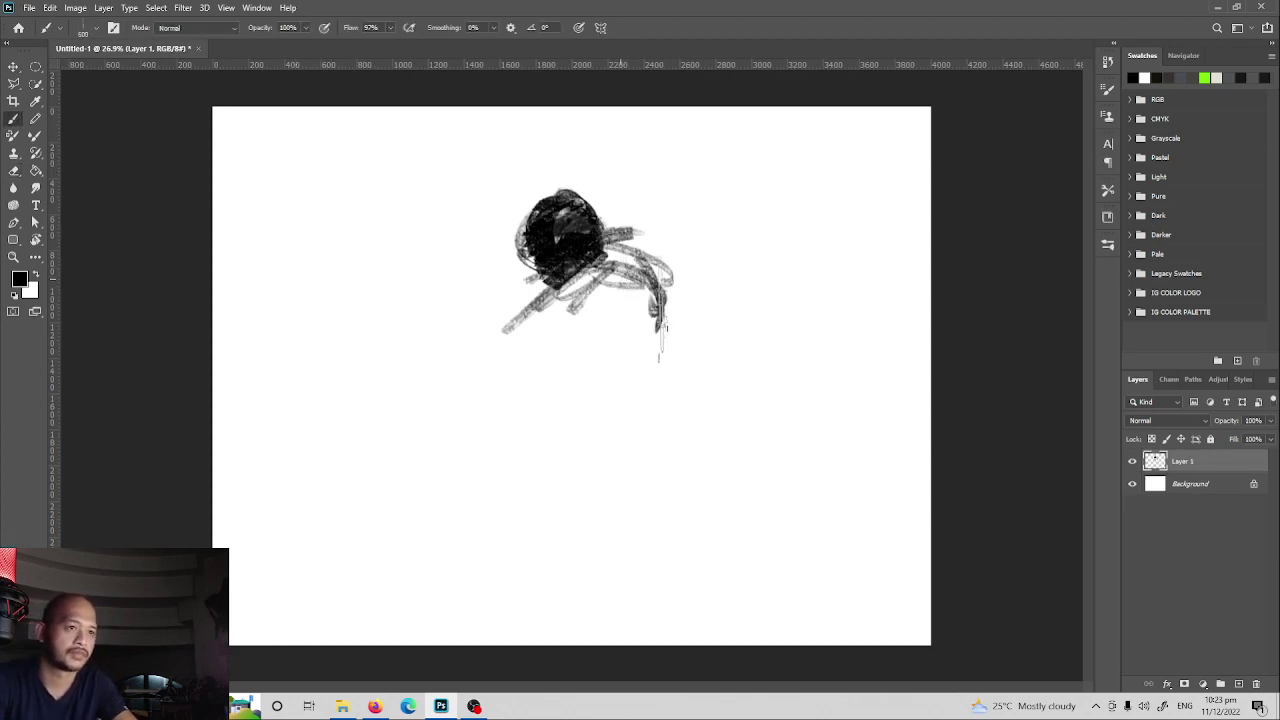
{"action": "mouse_move", "coordinate": [593, 283]}
{"action": "left_mouse_down"}
{"action": "mouse_move", "coordinate": [651, 295]}
{"action": "mouse_move", "coordinate": [645, 250]}
{"action": "mouse_move", "coordinate": [575, 300]}
{"action": "mouse_move", "coordinate": [651, 295]}
{"action": "mouse_move", "coordinate": [625, 268]}
{"action": "mouse_move", "coordinate": [651, 300]}
{"action": "mouse_move", "coordinate": [585, 295]}
{"action": "mouse_move", "coordinate": [638, 308]}
{"action": "mouse_move", "coordinate": [595, 318]}
{"action": "mouse_move", "coordinate": [605, 330]}
{"action": "mouse_move", "coordinate": [594, 325]}
{"action": "mouse_move", "coordinate": [582, 374]}
{"action": "mouse_move", "coordinate": [525, 352]}
{"action": "mouse_move", "coordinate": [563, 318]}
{"action": "mouse_move", "coordinate": [462, 345]}
{"action": "mouse_move", "coordinate": [575, 322]}
{"action": "mouse_move", "coordinate": [603, 330]}
{"action": "mouse_move", "coordinate": [445, 360]}
{"action": "left_mouse_up"}
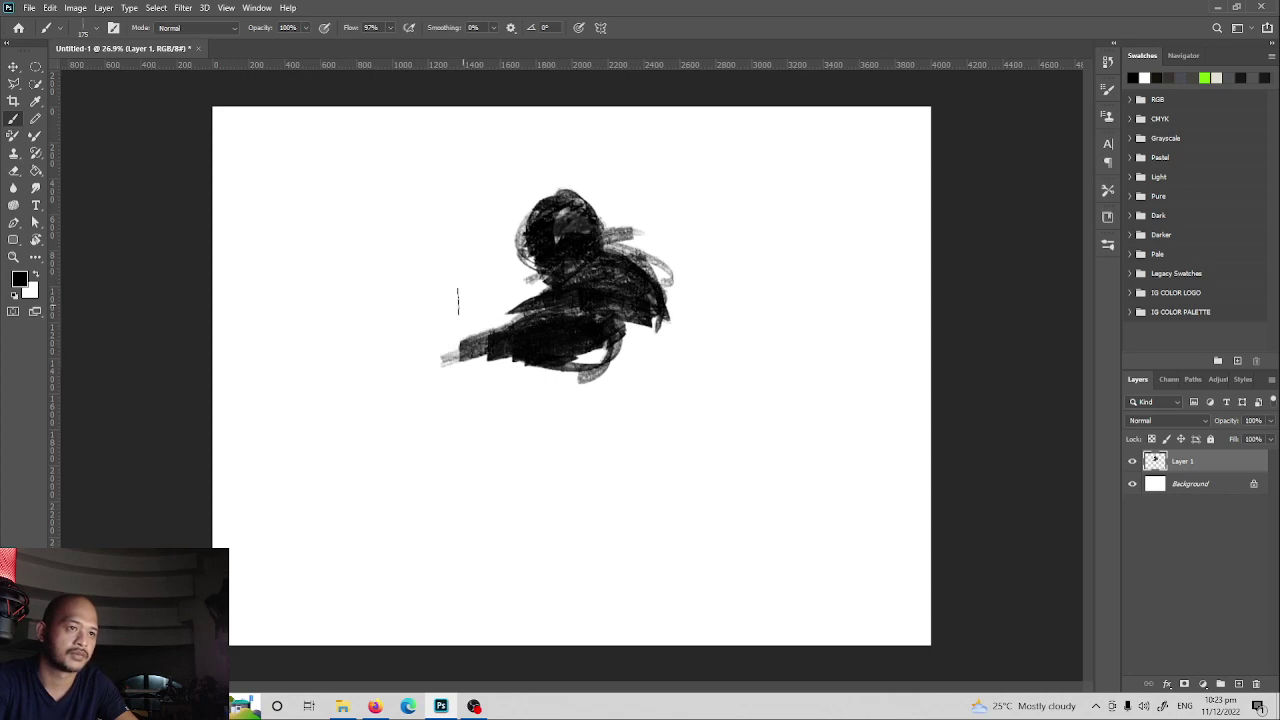
{"action": "mouse_move", "coordinate": [459, 304]}
{"action": "left_mouse_down"}
{"action": "mouse_move", "coordinate": [480, 190]}
{"action": "mouse_move", "coordinate": [487, 343]}
{"action": "mouse_move", "coordinate": [357, 357]}
{"action": "mouse_move", "coordinate": [508, 350]}
{"action": "mouse_move", "coordinate": [297, 380]}
{"action": "mouse_move", "coordinate": [527, 309]}
{"action": "left_mouse_up"}
{"action": "key", "text": "ctrl+z"}
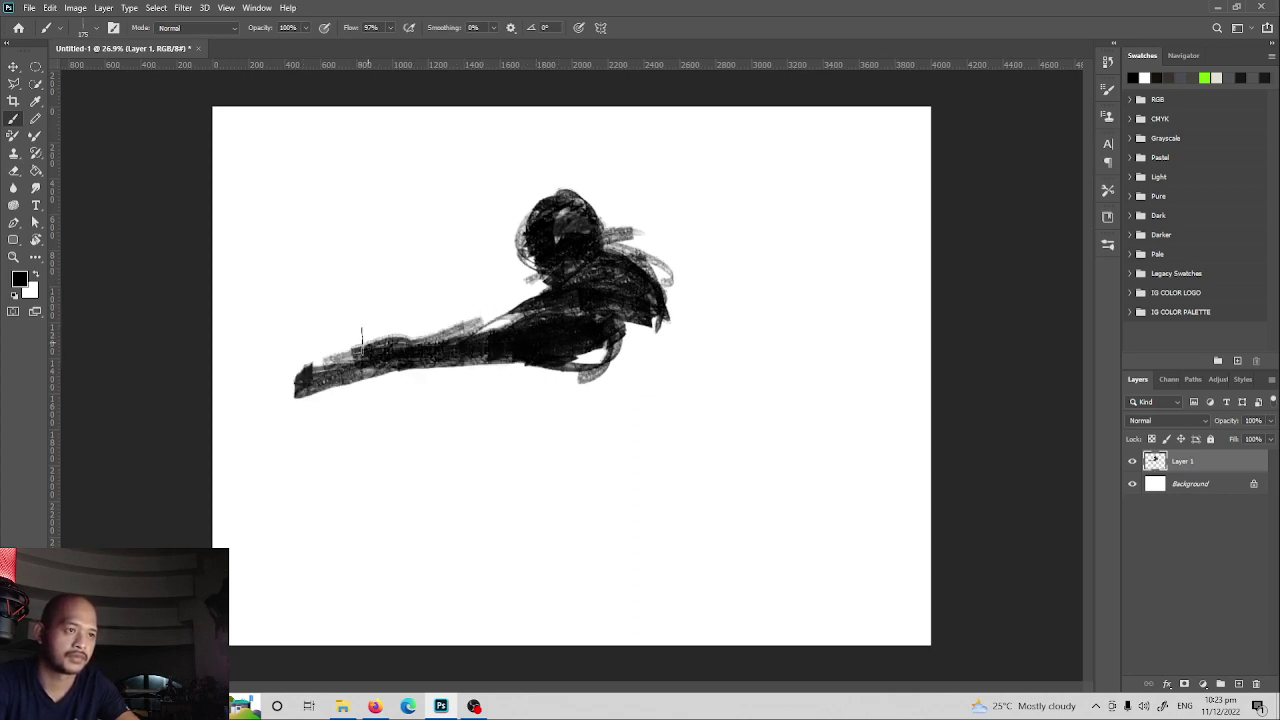
- Trim the outstretched arm's contour with the Eraser and fill in the back and torso down to the waist
{"action": "key", "text": "e"}
{"action": "mouse_move", "coordinate": [294, 368]}
{"action": "left_mouse_down"}
{"action": "mouse_move", "coordinate": [416, 378]}
{"action": "mouse_move", "coordinate": [560, 350]}
{"action": "left_mouse_up"}
{"action": "key", "text": "b"}
{"action": "mouse_move", "coordinate": [466, 336]}
{"action": "left_mouse_down"}
{"action": "mouse_move", "coordinate": [568, 310]}
{"action": "mouse_move", "coordinate": [605, 348]}
{"action": "mouse_move", "coordinate": [652, 368]}
{"action": "left_mouse_up"}
{"action": "mouse_move", "coordinate": [656, 285]}
{"action": "left_mouse_down"}
{"action": "mouse_move", "coordinate": [650, 362]}
{"action": "mouse_move", "coordinate": [630, 255]}
{"action": "mouse_move", "coordinate": [650, 395]}
{"action": "mouse_move", "coordinate": [565, 400]}
{"action": "mouse_move", "coordinate": [600, 345]}
{"action": "mouse_move", "coordinate": [594, 440]}
{"action": "mouse_move", "coordinate": [565, 365]}
{"action": "mouse_move", "coordinate": [538, 440]}
{"action": "left_mouse_up"}
- With a smaller brush of about 90, model the head using white highlights and black shading around the face and chin
{"action": "key", "text": "x"}
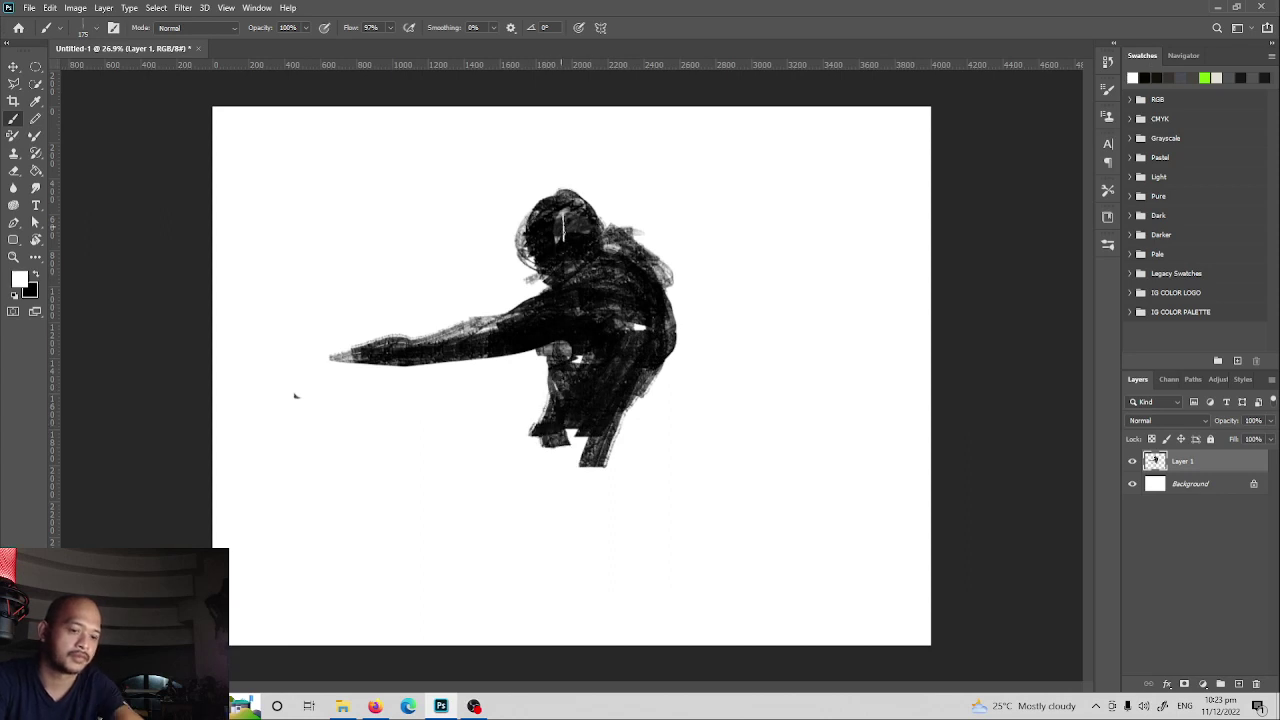
{"action": "key", "text": "bracketleft"}
{"action": "mouse_move", "coordinate": [571, 214]}
{"action": "left_mouse_down"}
{"action": "mouse_move", "coordinate": [562, 238]}
{"action": "mouse_move", "coordinate": [530, 242]}
{"action": "mouse_move", "coordinate": [545, 259]}
{"action": "mouse_move", "coordinate": [590, 212]}
{"action": "left_mouse_up"}
{"action": "key", "text": "x"}
{"action": "mouse_move", "coordinate": [530, 225]}
{"action": "left_mouse_down"}
{"action": "mouse_move", "coordinate": [545, 255]}
{"action": "mouse_move", "coordinate": [595, 215]}
{"action": "left_mouse_up"}
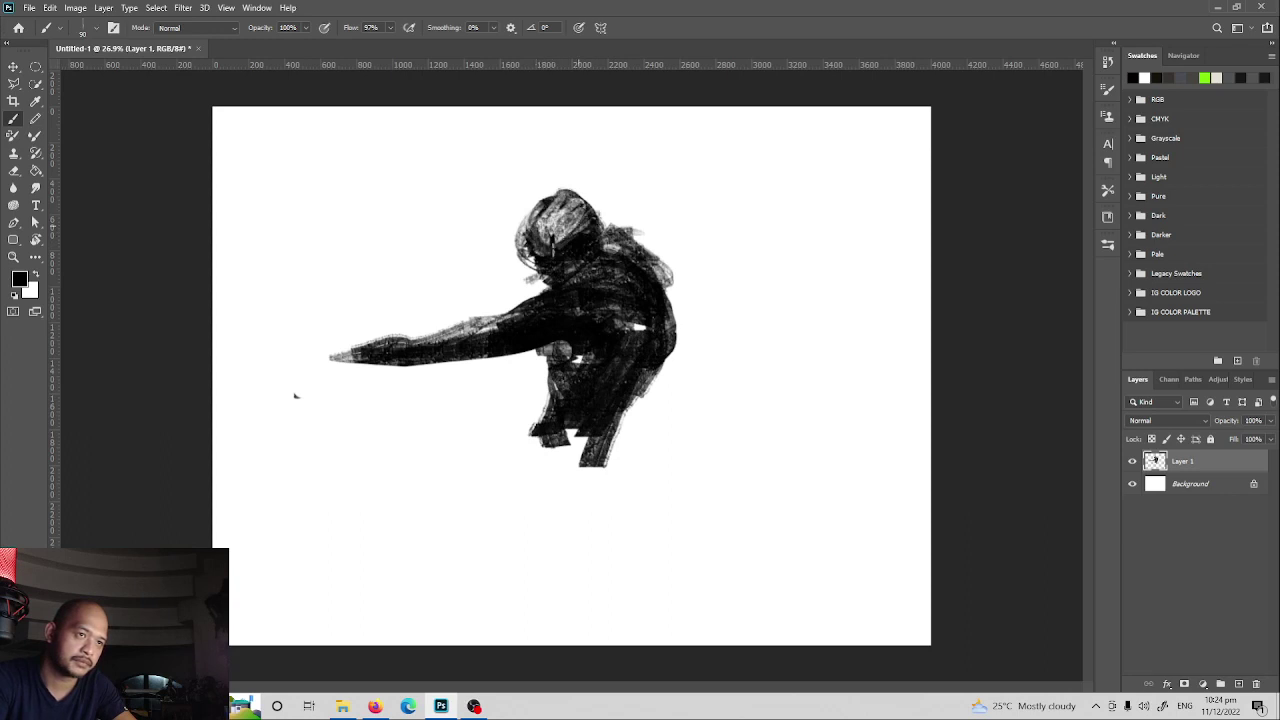
{"action": "key", "text": "x"}
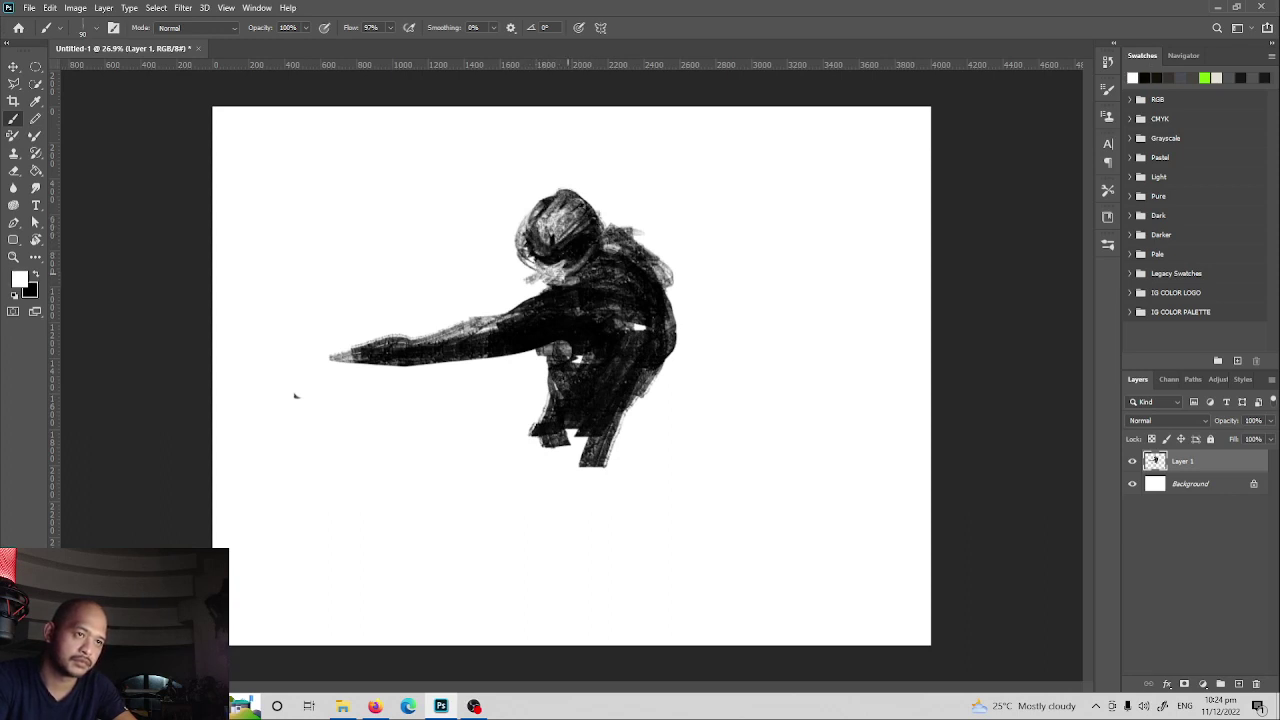
{"action": "key", "text": "x"}
{"action": "mouse_move", "coordinate": [540, 285]}
{"action": "left_mouse_down"}
{"action": "mouse_move", "coordinate": [547, 265]}
{"action": "mouse_move", "coordinate": [567, 271]}
{"action": "left_mouse_up"}
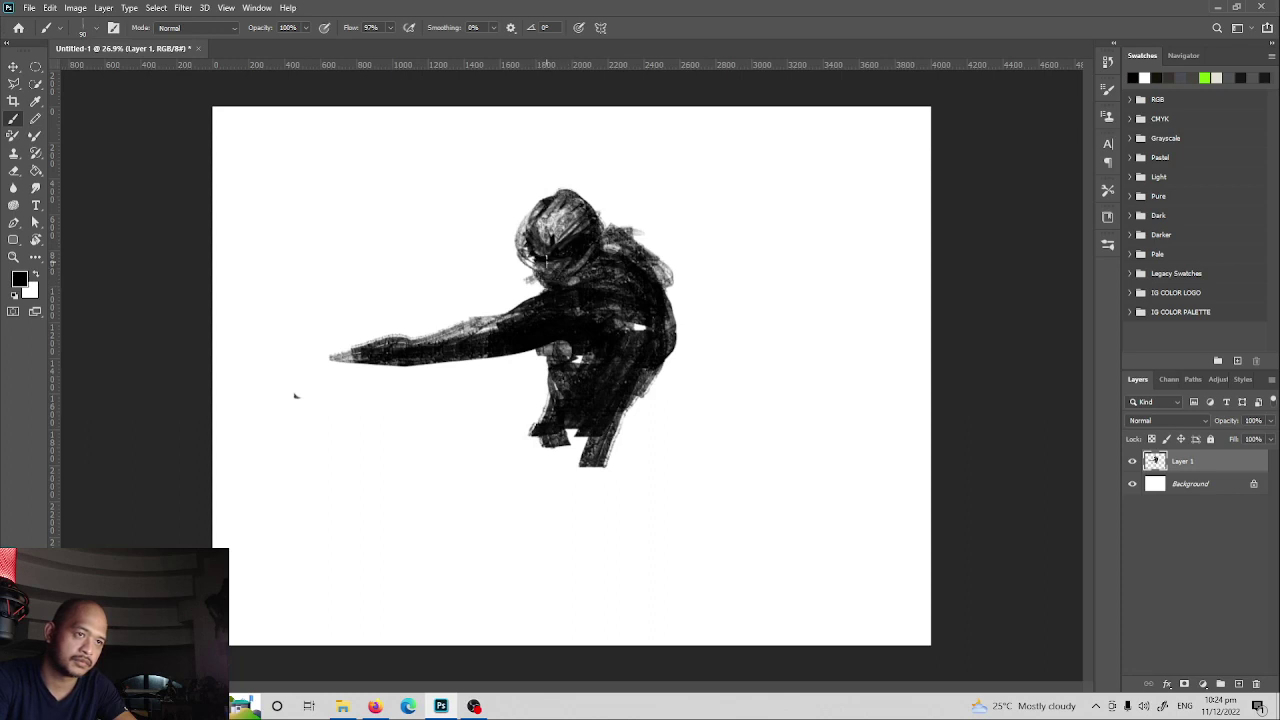
- Paint light segmented plates over the back shoulder in white and sleeve edges along the outstretched arm in black
{"action": "key", "text": "x"}
{"action": "key", "text": "x"}
{"action": "key", "text": "x"}
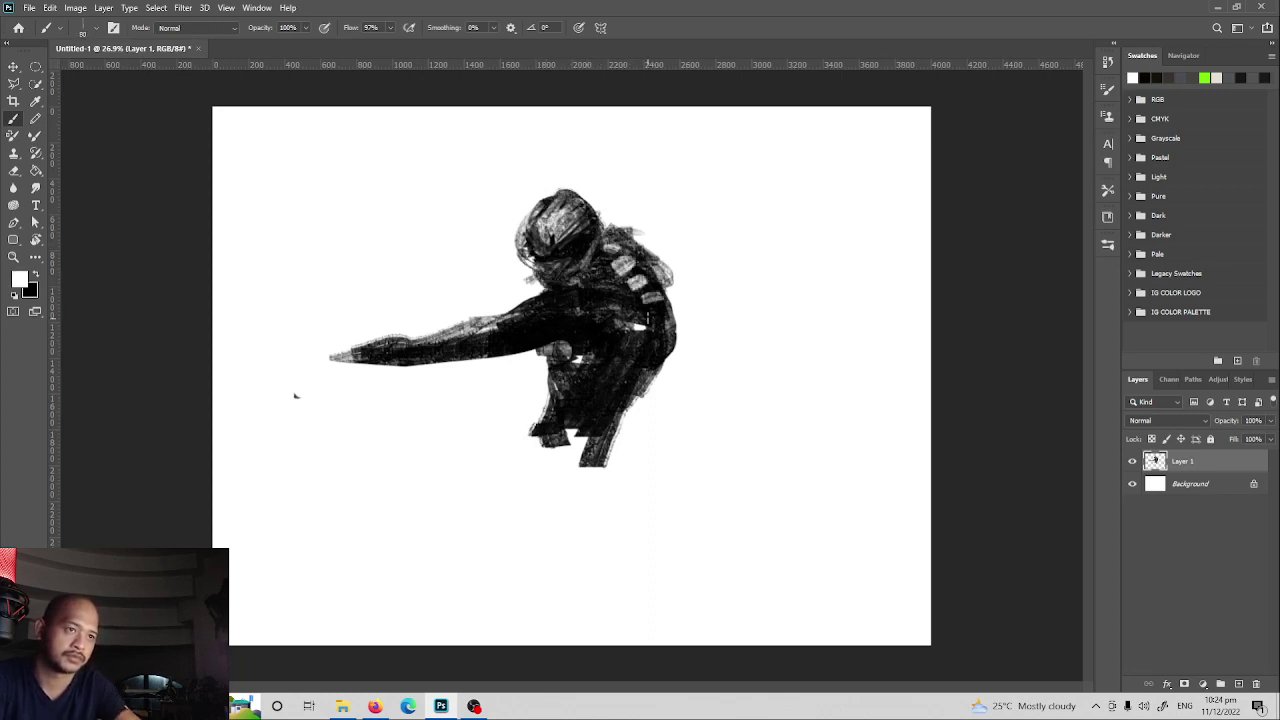
{"action": "mouse_move", "coordinate": [621, 265]}
{"action": "left_mouse_down"}
{"action": "mouse_move", "coordinate": [625, 380]}
{"action": "mouse_move", "coordinate": [610, 398]}
{"action": "mouse_move", "coordinate": [656, 349]}
{"action": "mouse_move", "coordinate": [514, 355]}
{"action": "left_mouse_up"}
{"action": "key", "text": "x"}
{"action": "left_click_drag", "start_coordinate": [525, 296], "coordinate": [408, 334]}
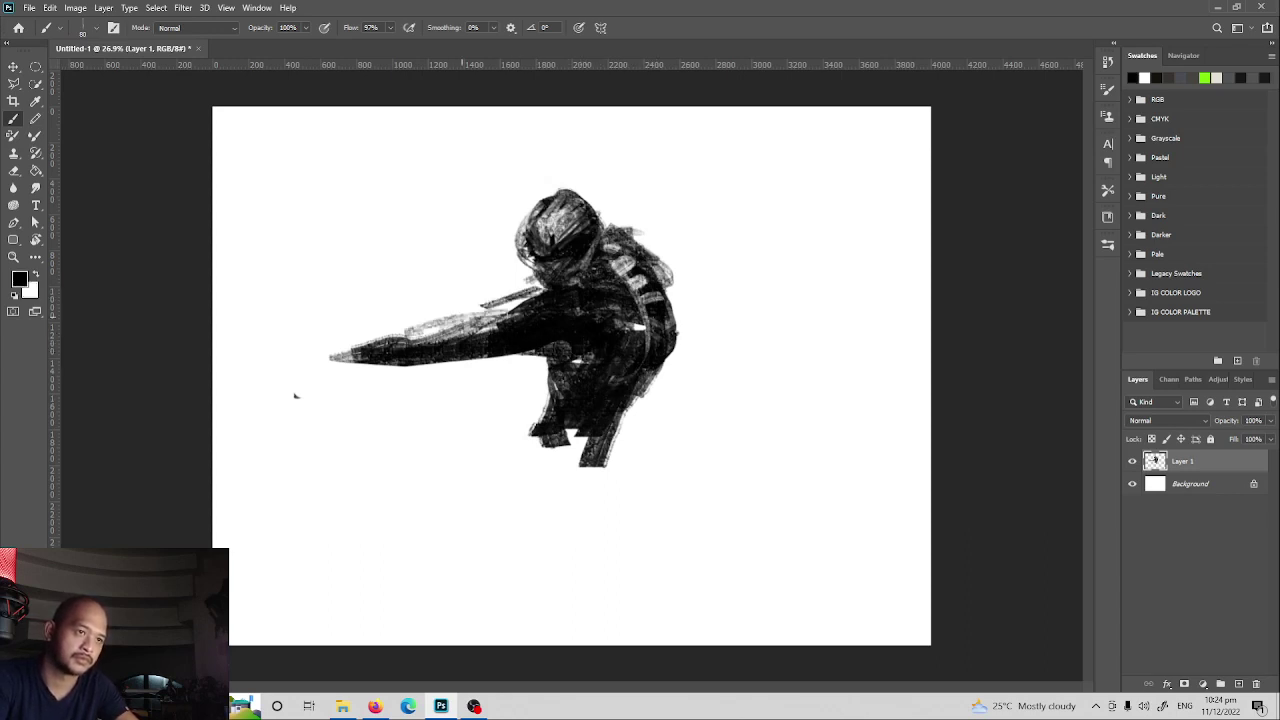
- Block in the hips in black and sweep a long curved sash from the waist toward the canvas's lower left
{"action": "mouse_move", "coordinate": [505, 315]}
{"action": "left_mouse_down"}
{"action": "mouse_move", "coordinate": [398, 340]}
{"action": "mouse_move", "coordinate": [405, 368]}
{"action": "mouse_move", "coordinate": [550, 372]}
{"action": "mouse_move", "coordinate": [505, 472]}
{"action": "mouse_move", "coordinate": [575, 425]}
{"action": "mouse_move", "coordinate": [635, 460]}
{"action": "mouse_move", "coordinate": [504, 452]}
{"action": "mouse_move", "coordinate": [525, 585]}
{"action": "mouse_move", "coordinate": [715, 450]}
{"action": "left_mouse_up"}
{"action": "key", "text": "ctrl+z"}
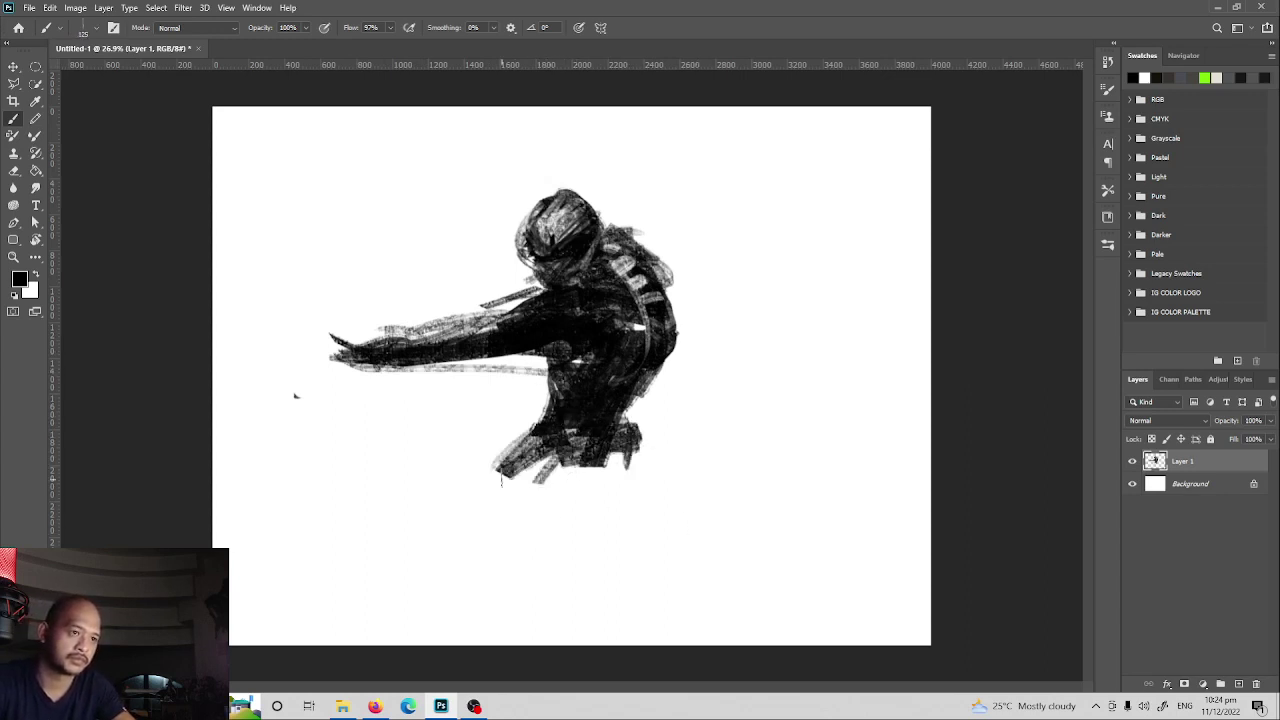
{"action": "mouse_move", "coordinate": [500, 455]}
{"action": "left_mouse_down"}
{"action": "mouse_move", "coordinate": [443, 467]}
{"action": "mouse_move", "coordinate": [290, 577]}
{"action": "mouse_move", "coordinate": [507, 448]}
{"action": "mouse_move", "coordinate": [338, 548]}
{"action": "mouse_move", "coordinate": [297, 617]}
{"action": "left_mouse_up"}
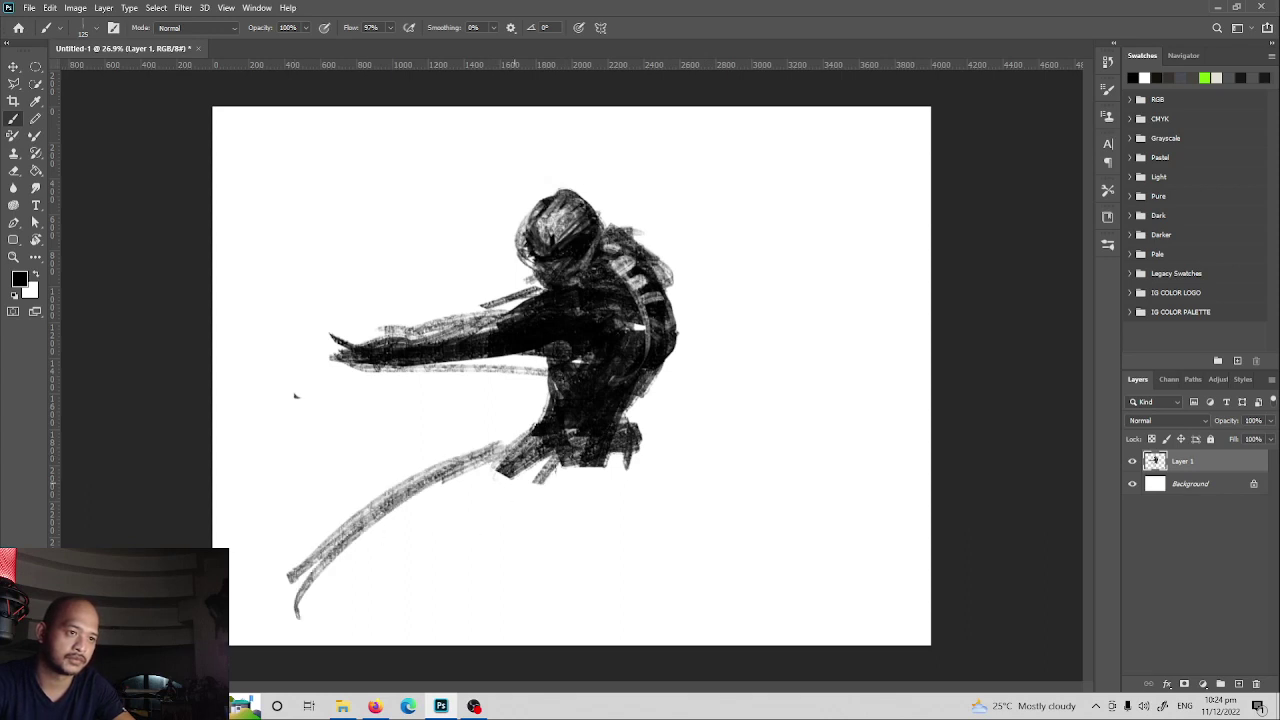
- Block in the folded leg beneath the torso with broad black strokes from the hip down to the shin
{"action": "left_click_drag", "start_coordinate": [473, 533], "coordinate": [655, 526]}
{"action": "left_click_drag", "start_coordinate": [631, 484], "coordinate": [618, 560]}
{"action": "mouse_move", "coordinate": [557, 490]}
{"action": "left_mouse_down"}
{"action": "mouse_move", "coordinate": [429, 588]}
{"action": "mouse_move", "coordinate": [604, 582]}
{"action": "mouse_move", "coordinate": [566, 610]}
{"action": "left_mouse_up"}
{"action": "mouse_move", "coordinate": [470, 560]}
{"action": "left_mouse_down"}
{"action": "mouse_move", "coordinate": [566, 540]}
{"action": "mouse_move", "coordinate": [610, 578]}
{"action": "left_mouse_up"}
{"action": "mouse_move", "coordinate": [648, 452]}
{"action": "left_mouse_down"}
{"action": "mouse_move", "coordinate": [571, 476]}
{"action": "mouse_move", "coordinate": [530, 540]}
{"action": "left_mouse_up"}
{"action": "mouse_move", "coordinate": [598, 500]}
{"action": "left_mouse_down"}
{"action": "mouse_move", "coordinate": [600, 600]}
{"action": "mouse_move", "coordinate": [480, 605]}
{"action": "left_mouse_up"}
{"action": "left_click_drag", "start_coordinate": [585, 560], "coordinate": [450, 585]}
{"action": "left_click_drag", "start_coordinate": [540, 558], "coordinate": [500, 620]}
{"action": "mouse_move", "coordinate": [463, 580]}
{"action": "left_mouse_down"}
{"action": "mouse_move", "coordinate": [500, 630]}
{"action": "mouse_move", "coordinate": [590, 560]}
{"action": "mouse_move", "coordinate": [460, 600]}
{"action": "mouse_move", "coordinate": [446, 655]}
{"action": "left_mouse_up"}
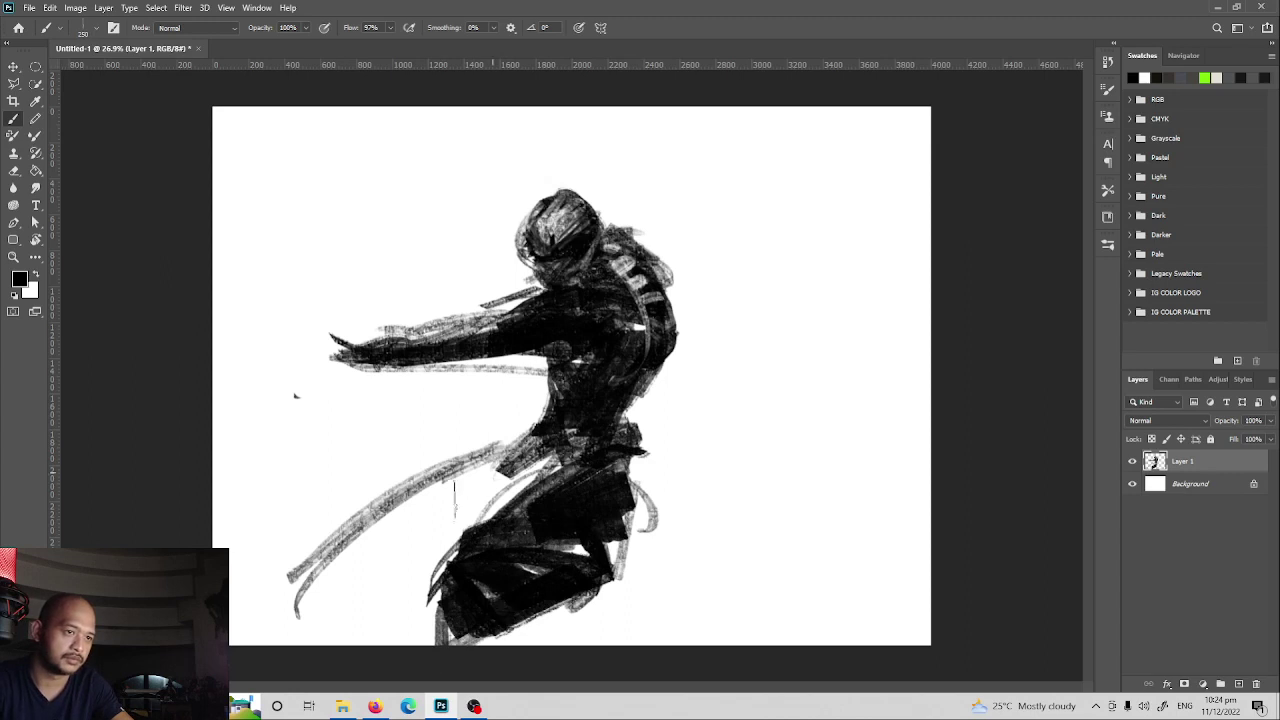
- Block in the raised front leg with broad black strokes from the hip to the bent knee and down the shin
{"action": "left_click_drag", "start_coordinate": [500, 462], "coordinate": [450, 530]}
{"action": "mouse_move", "coordinate": [495, 440]}
{"action": "left_mouse_down"}
{"action": "mouse_move", "coordinate": [540, 485]}
{"action": "mouse_move", "coordinate": [329, 440]}
{"action": "left_mouse_up"}
{"action": "key", "text": "ctrl+z"}
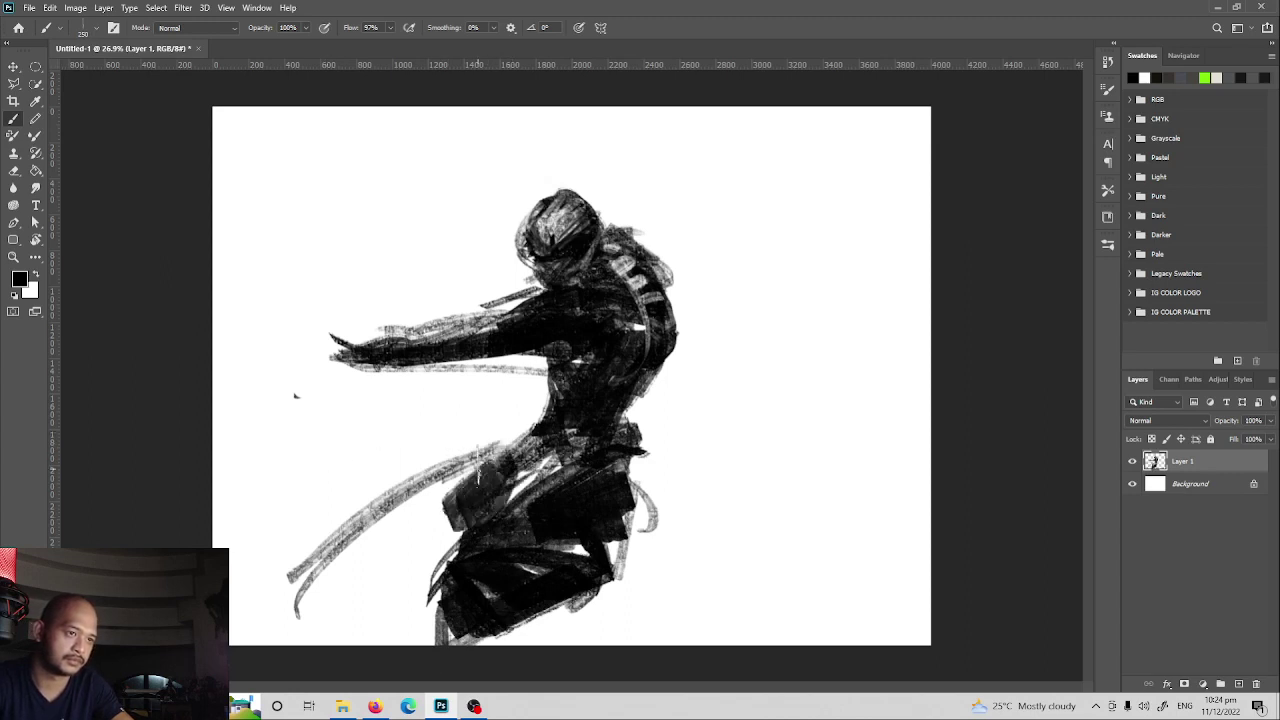
{"action": "mouse_move", "coordinate": [500, 432]}
{"action": "left_mouse_down"}
{"action": "mouse_move", "coordinate": [358, 440]}
{"action": "mouse_move", "coordinate": [440, 540]}
{"action": "left_mouse_up"}
{"action": "mouse_move", "coordinate": [355, 440]}
{"action": "left_mouse_down"}
{"action": "mouse_move", "coordinate": [475, 500]}
{"action": "mouse_move", "coordinate": [345, 445]}
{"action": "mouse_move", "coordinate": [400, 510]}
{"action": "mouse_move", "coordinate": [448, 640]}
{"action": "mouse_move", "coordinate": [515, 655]}
{"action": "left_mouse_up"}
- Add white highlights to the belt and trail a long looping black ribbon behind the waist
{"action": "mouse_move", "coordinate": [605, 472]}
{"action": "left_mouse_down"}
{"action": "mouse_move", "coordinate": [585, 444]}
{"action": "mouse_move", "coordinate": [597, 429]}
{"action": "mouse_move", "coordinate": [505, 500]}
{"action": "left_mouse_up"}
{"action": "key", "text": "x"}
{"action": "mouse_move", "coordinate": [555, 450]}
{"action": "left_mouse_down"}
{"action": "mouse_move", "coordinate": [500, 530]}
{"action": "mouse_move", "coordinate": [594, 445]}
{"action": "mouse_move", "coordinate": [545, 465]}
{"action": "mouse_move", "coordinate": [620, 440]}
{"action": "left_mouse_up"}
{"action": "key", "text": "x"}
{"action": "mouse_move", "coordinate": [595, 450]}
{"action": "left_mouse_down"}
{"action": "mouse_move", "coordinate": [930, 460]}
{"action": "mouse_move", "coordinate": [765, 560]}
{"action": "left_mouse_up"}
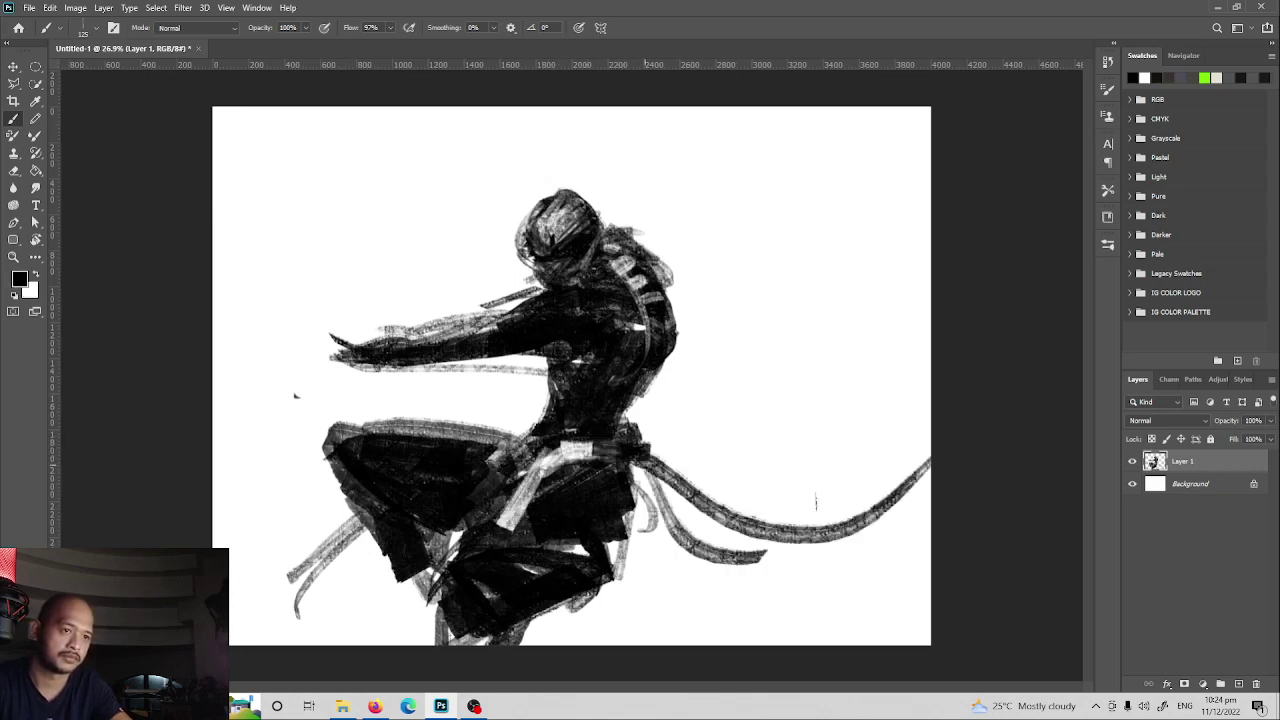
{"action": "left_click_drag", "start_coordinate": [816, 501], "coordinate": [928, 462]}
- Paint light fold strokes in white across the hanging belt cloth and the folded leg
{"action": "key", "text": "x"}
{"action": "mouse_move", "coordinate": [552, 455]}
{"action": "left_mouse_down"}
{"action": "mouse_move", "coordinate": [491, 539]}
{"action": "mouse_move", "coordinate": [590, 462]}
{"action": "mouse_move", "coordinate": [597, 525]}
{"action": "left_mouse_up"}
{"action": "key", "text": "x"}
{"action": "key", "text": "x"}
{"action": "left_click_drag", "start_coordinate": [565, 540], "coordinate": [574, 602]}
{"action": "mouse_move", "coordinate": [530, 594]}
{"action": "left_mouse_down"}
{"action": "mouse_move", "coordinate": [539, 614]}
{"action": "mouse_move", "coordinate": [485, 643]}
{"action": "left_mouse_up"}
- Extend the raised leg's knee and lower shin edges in black and darken the outstretched arm near the shoulder
{"action": "key", "text": "x"}
{"action": "mouse_move", "coordinate": [398, 572]}
{"action": "left_mouse_down"}
{"action": "mouse_move", "coordinate": [412, 608]}
{"action": "mouse_move", "coordinate": [340, 485]}
{"action": "mouse_move", "coordinate": [405, 615]}
{"action": "left_mouse_up"}
{"action": "left_click_drag", "start_coordinate": [332, 492], "coordinate": [315, 430]}
{"action": "left_click_drag", "start_coordinate": [435, 634], "coordinate": [425, 582]}
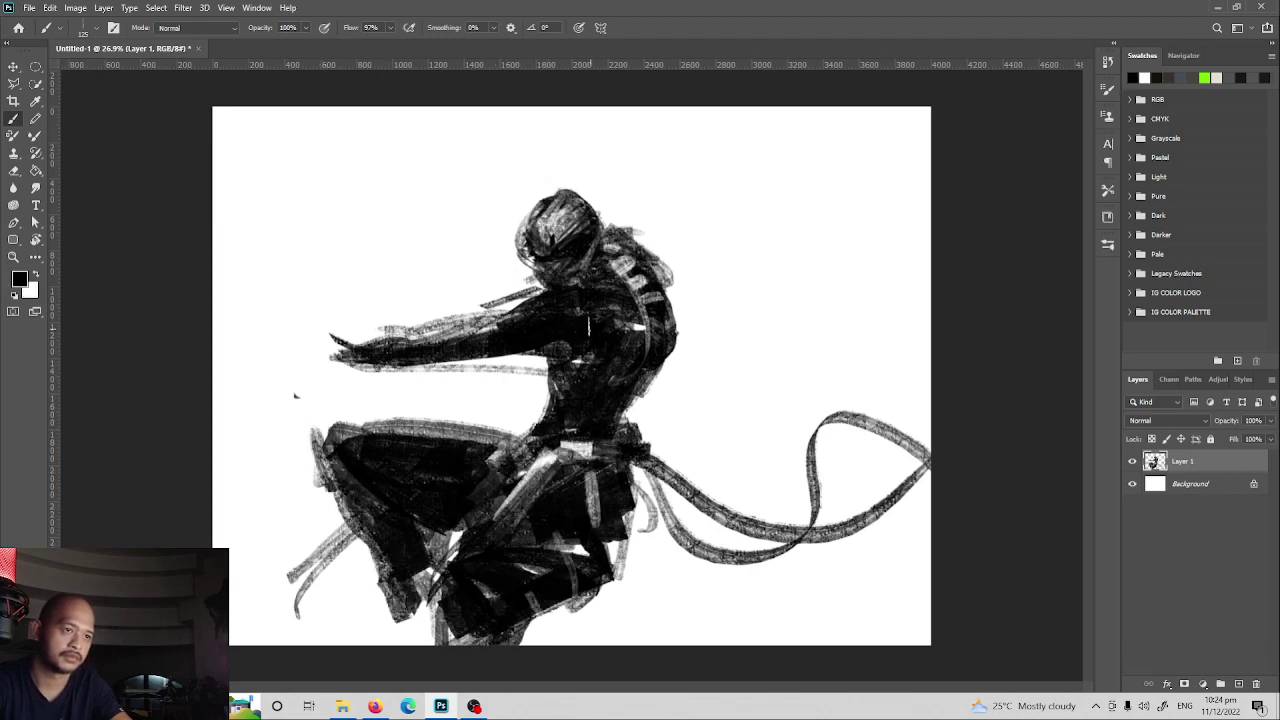
{"action": "left_click_drag", "start_coordinate": [535, 313], "coordinate": [455, 345]}
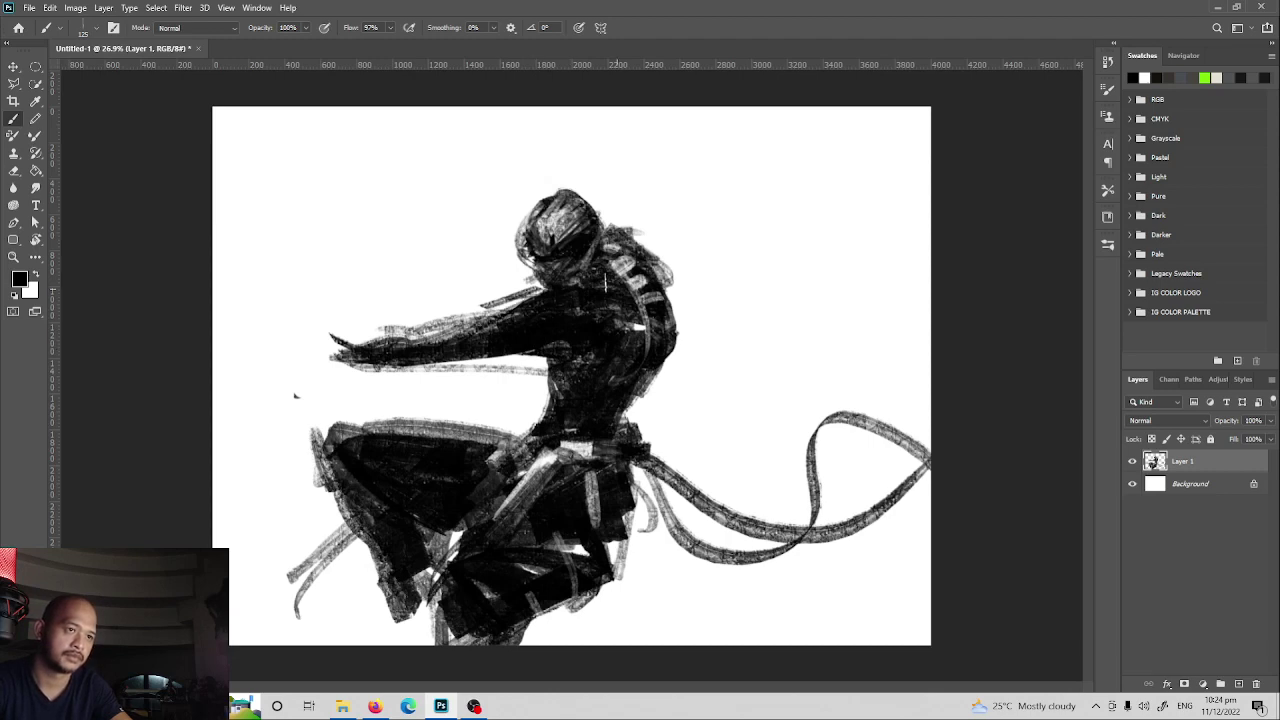
- Shade the near shoulder and upper torso with broad overlapping white and black strokes, building dark grey planes
{"action": "key", "text": "x"}
{"action": "mouse_move", "coordinate": [556, 286]}
{"action": "left_mouse_down"}
{"action": "mouse_move", "coordinate": [590, 262]}
{"action": "mouse_move", "coordinate": [605, 325]}
{"action": "mouse_move", "coordinate": [535, 335]}
{"action": "left_mouse_up"}
{"action": "left_click_drag", "start_coordinate": [600, 305], "coordinate": [520, 355]}
{"action": "left_click_drag", "start_coordinate": [618, 335], "coordinate": [618, 372]}
{"action": "left_click_drag", "start_coordinate": [620, 310], "coordinate": [565, 355]}
{"action": "key", "text": "x"}
{"action": "mouse_move", "coordinate": [615, 285]}
{"action": "left_mouse_down"}
{"action": "mouse_move", "coordinate": [520, 355]}
{"action": "mouse_move", "coordinate": [565, 355]}
{"action": "left_mouse_up"}
{"action": "mouse_move", "coordinate": [600, 256]}
{"action": "left_mouse_down"}
{"action": "mouse_move", "coordinate": [612, 330]}
{"action": "mouse_move", "coordinate": [590, 308]}
{"action": "left_mouse_up"}
{"action": "left_click_drag", "start_coordinate": [585, 290], "coordinate": [505, 350]}
{"action": "left_click_drag", "start_coordinate": [585, 330], "coordinate": [565, 375]}
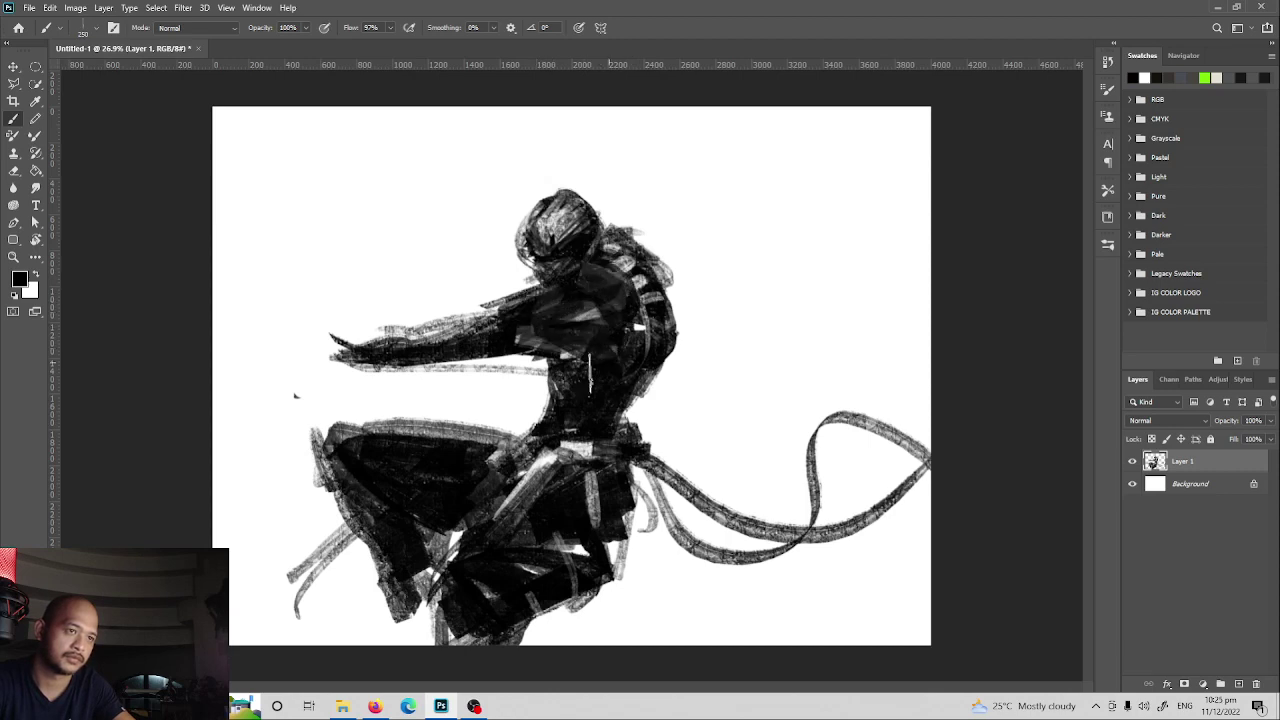
- Paint short slanted white rib-like highlights in rows across the shoulder and side of the torso
{"action": "key", "text": "x"}
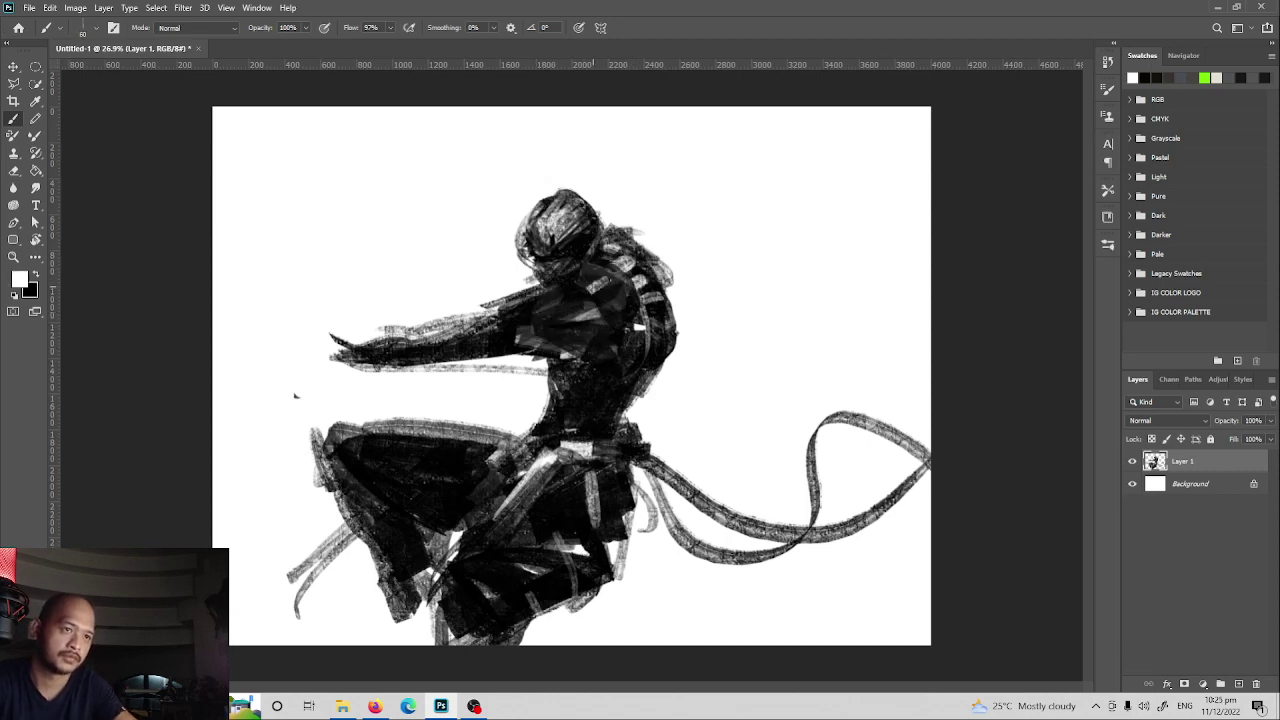
{"action": "left_click_drag", "start_coordinate": [559, 304], "coordinate": [578, 294]}
{"action": "left_click_drag", "start_coordinate": [557, 318], "coordinate": [577, 311]}
{"action": "left_click_drag", "start_coordinate": [557, 339], "coordinate": [575, 336]}
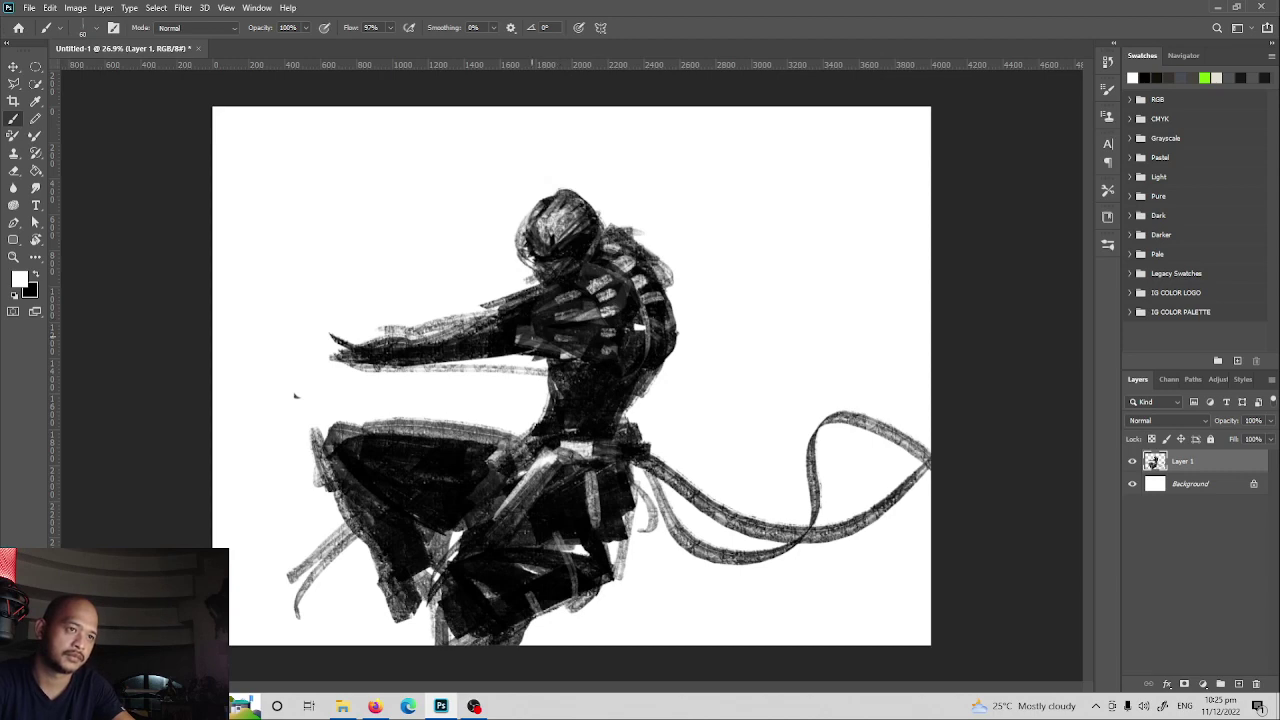
- Block in the fist at the end of the outstretched arm and darken the forearm's upper and lower edges in black
{"action": "key", "text": "x"}
{"action": "mouse_move", "coordinate": [400, 336]}
{"action": "left_mouse_down"}
{"action": "mouse_move", "coordinate": [332, 342]}
{"action": "mouse_move", "coordinate": [330, 360]}
{"action": "mouse_move", "coordinate": [310, 352]}
{"action": "left_mouse_up"}
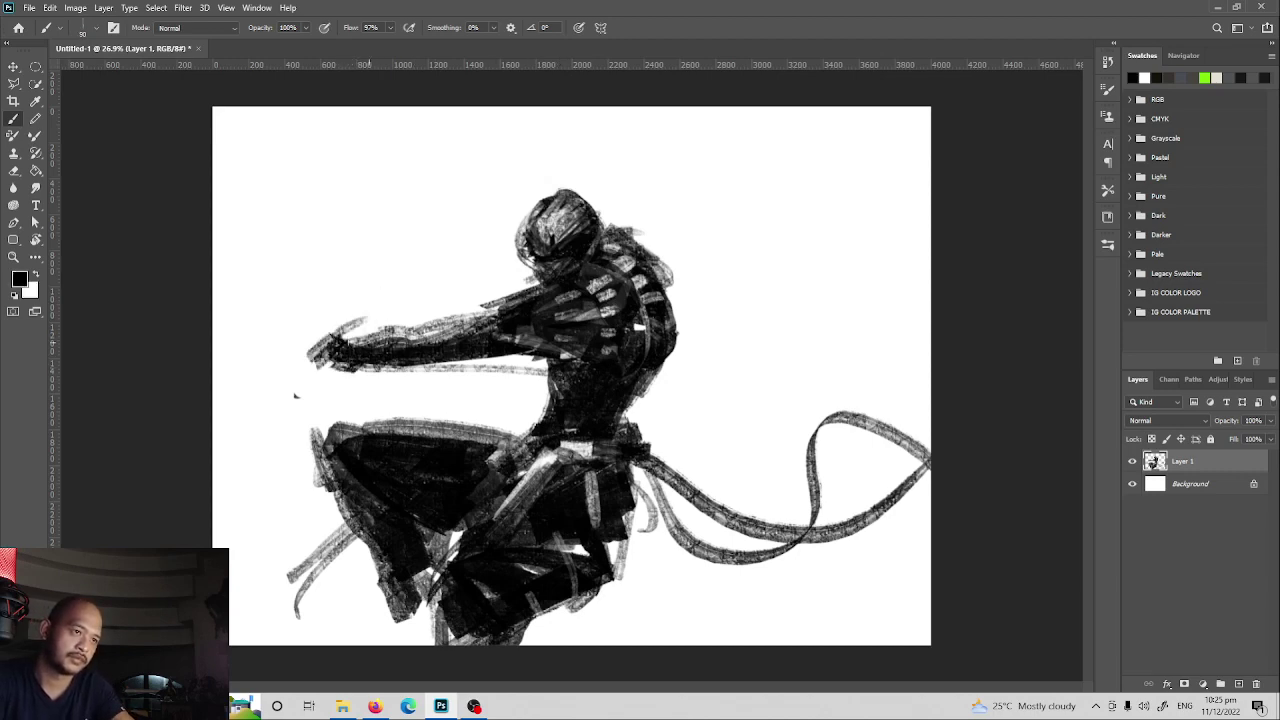
{"action": "left_click_drag", "start_coordinate": [490, 312], "coordinate": [375, 340]}
{"action": "left_click_drag", "start_coordinate": [468, 374], "coordinate": [376, 360]}
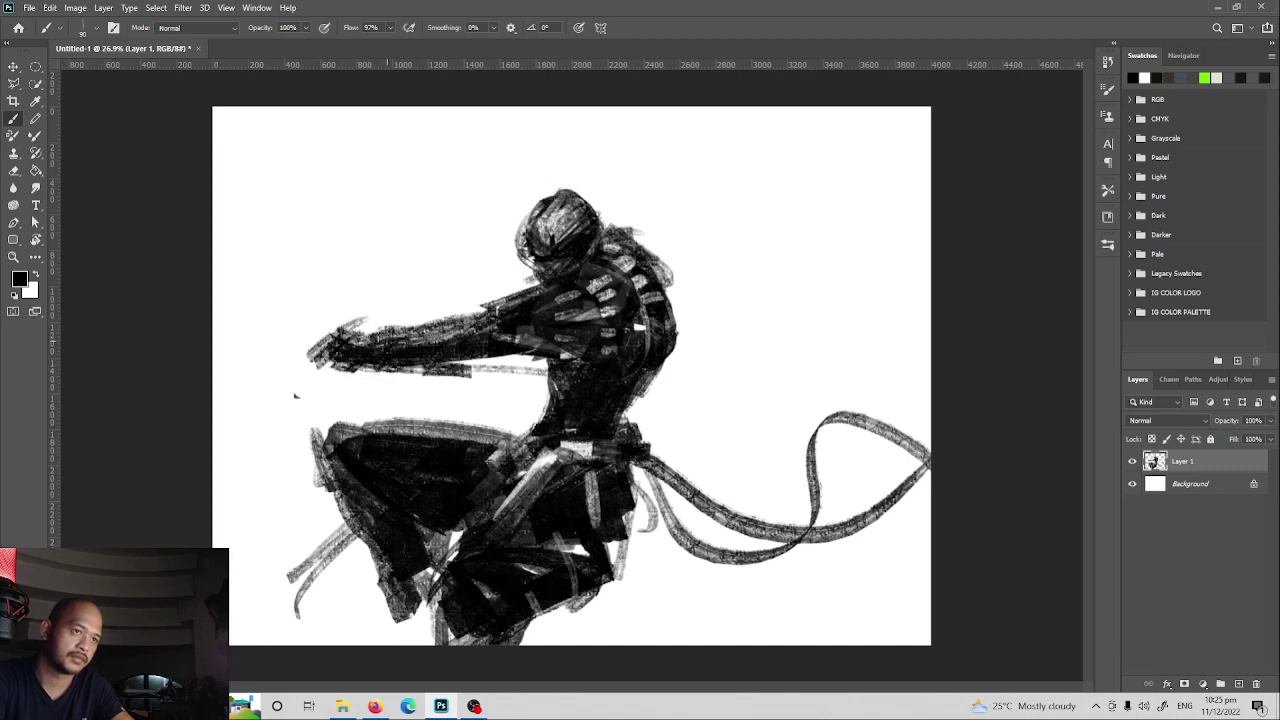
- Paint a long curved sword blade from the fist down across the raised leg, darkening the section nearest the hand
{"action": "mouse_move", "coordinate": [338, 300]}
{"action": "left_mouse_down"}
{"action": "mouse_move", "coordinate": [312, 336]}
{"action": "mouse_move", "coordinate": [346, 400]}
{"action": "mouse_move", "coordinate": [516, 564]}
{"action": "left_mouse_up"}
{"action": "key", "text": "x"}
{"action": "key", "text": "x"}
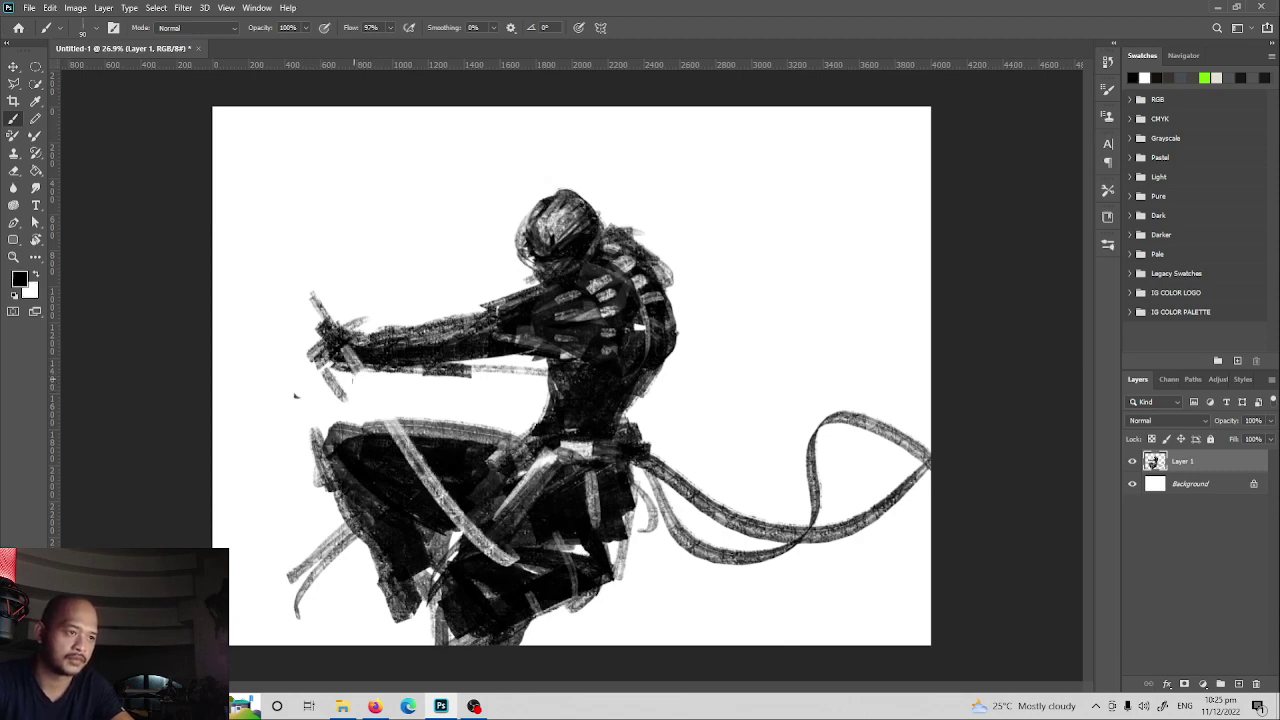
{"action": "mouse_move", "coordinate": [390, 420]}
{"action": "left_mouse_down"}
{"action": "mouse_move", "coordinate": [343, 350]}
{"action": "mouse_move", "coordinate": [396, 428]}
{"action": "left_mouse_up"}
{"action": "left_click_drag", "start_coordinate": [354, 354], "coordinate": [412, 452]}
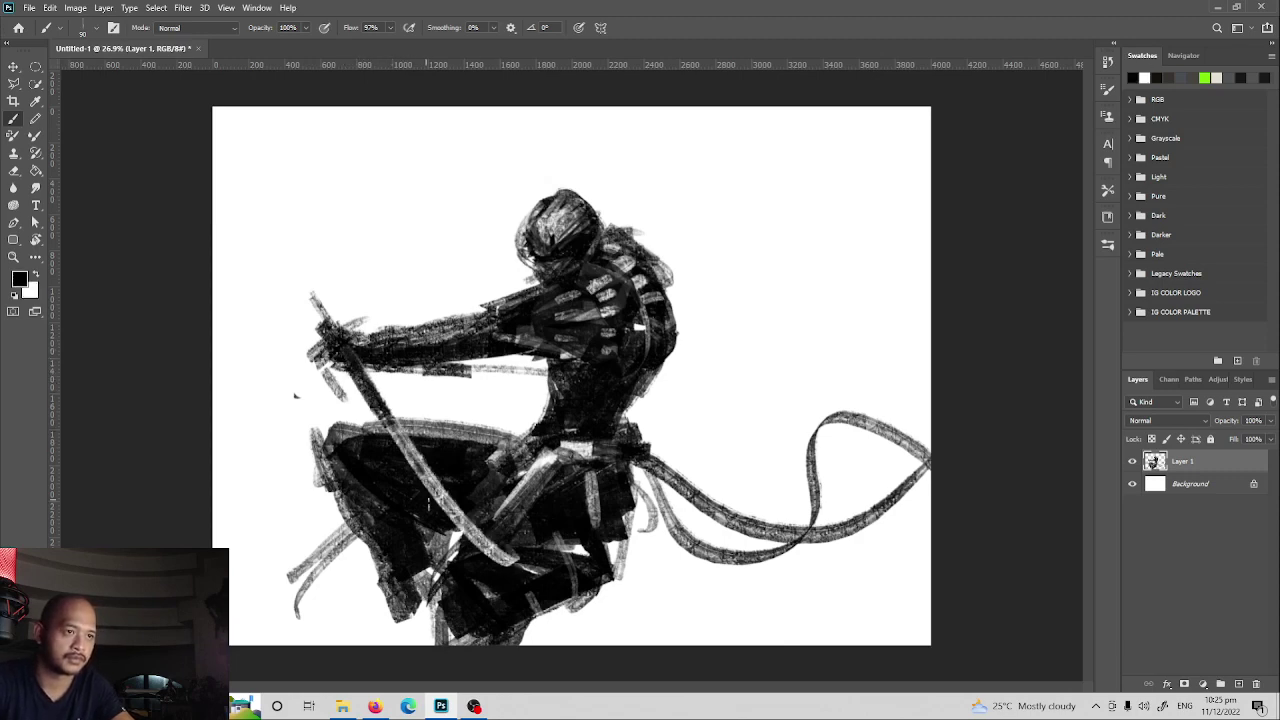
{"action": "key", "text": "x"}
{"action": "key", "text": "x"}
- Extend the sword's handle above the fist and add a slanted black crossguard across the grip
{"action": "left_click_drag", "start_coordinate": [336, 336], "coordinate": [288, 256]}
{"action": "key", "text": "x"}
{"action": "key", "text": "x"}
{"action": "left_click_drag", "start_coordinate": [262, 370], "coordinate": [368, 308]}
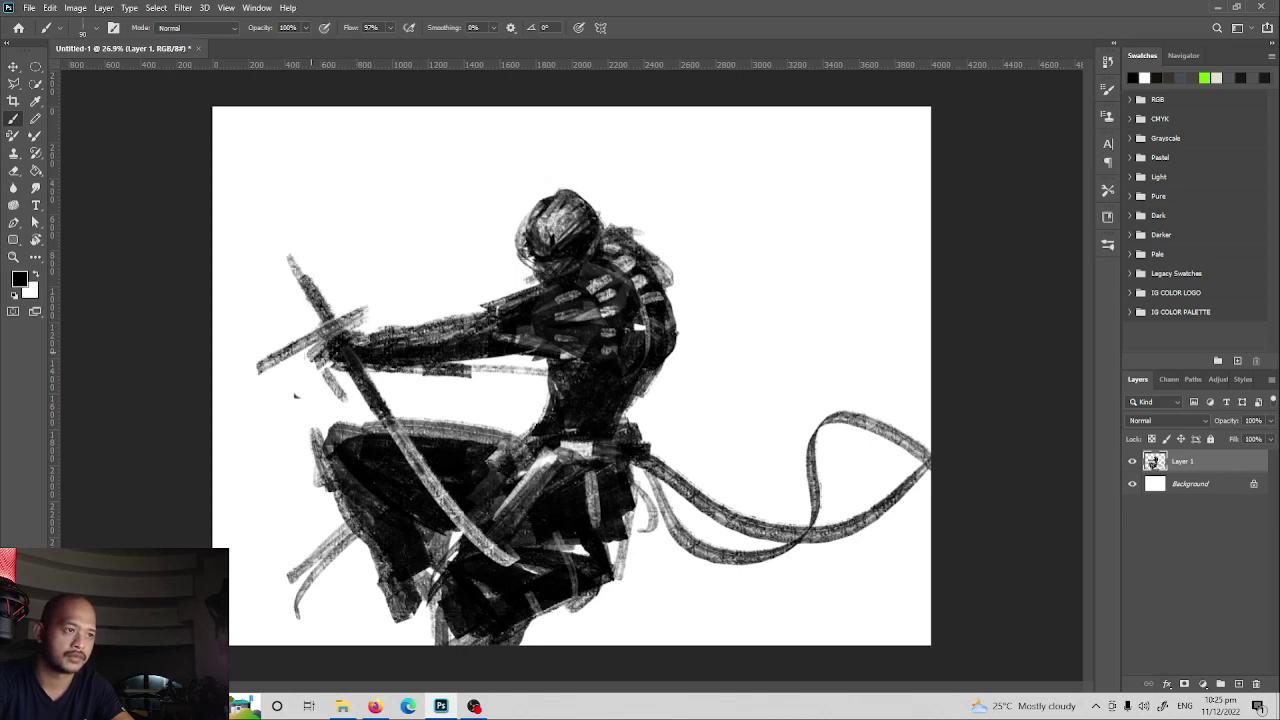
{"action": "mouse_move", "coordinate": [292, 356]}
{"action": "left_mouse_down"}
{"action": "mouse_move", "coordinate": [376, 306]}
{"action": "mouse_move", "coordinate": [330, 338]}
{"action": "left_mouse_up"}
{"action": "key", "text": "x"}
{"action": "key", "text": "x"}
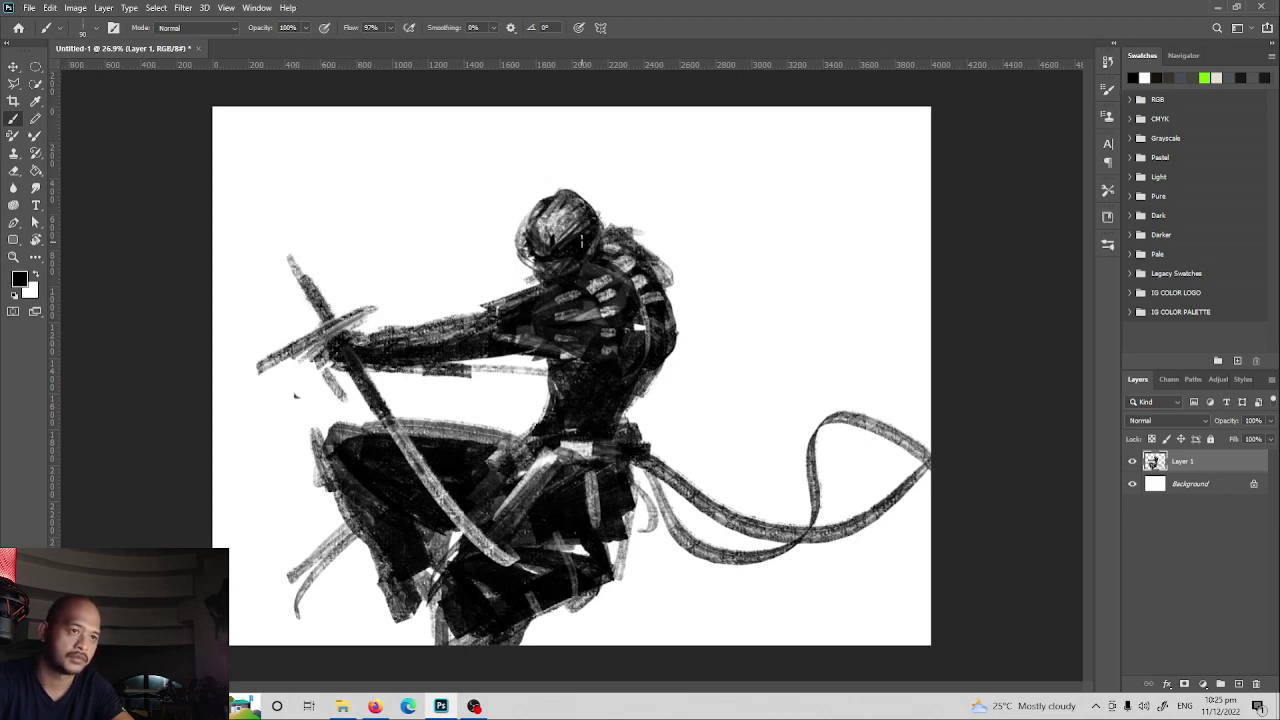
- Trail long looping black ribbons from the back of the head towards the canvas's upper and side edges
{"action": "mouse_move", "coordinate": [601, 221]}
{"action": "left_mouse_down"}
{"action": "mouse_move", "coordinate": [616, 101]}
{"action": "mouse_move", "coordinate": [931, 119]}
{"action": "mouse_move", "coordinate": [932, 324]}
{"action": "left_mouse_up"}
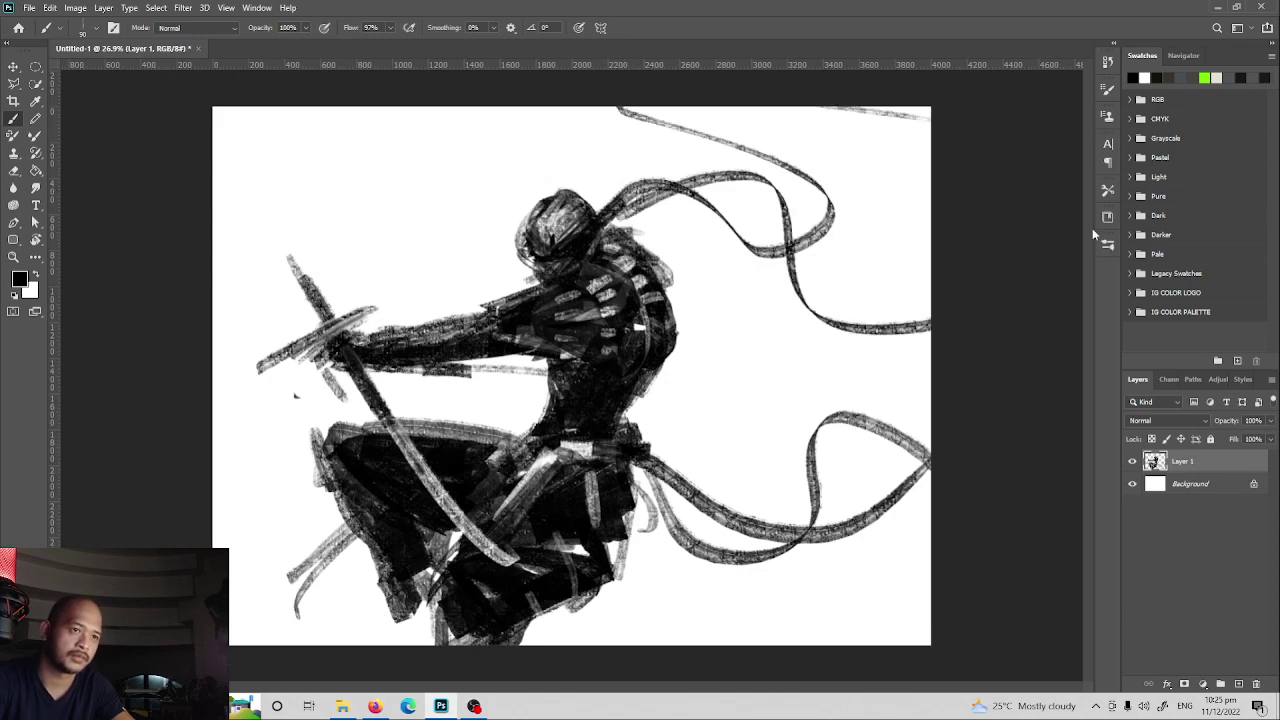
{"action": "key", "text": "x"}
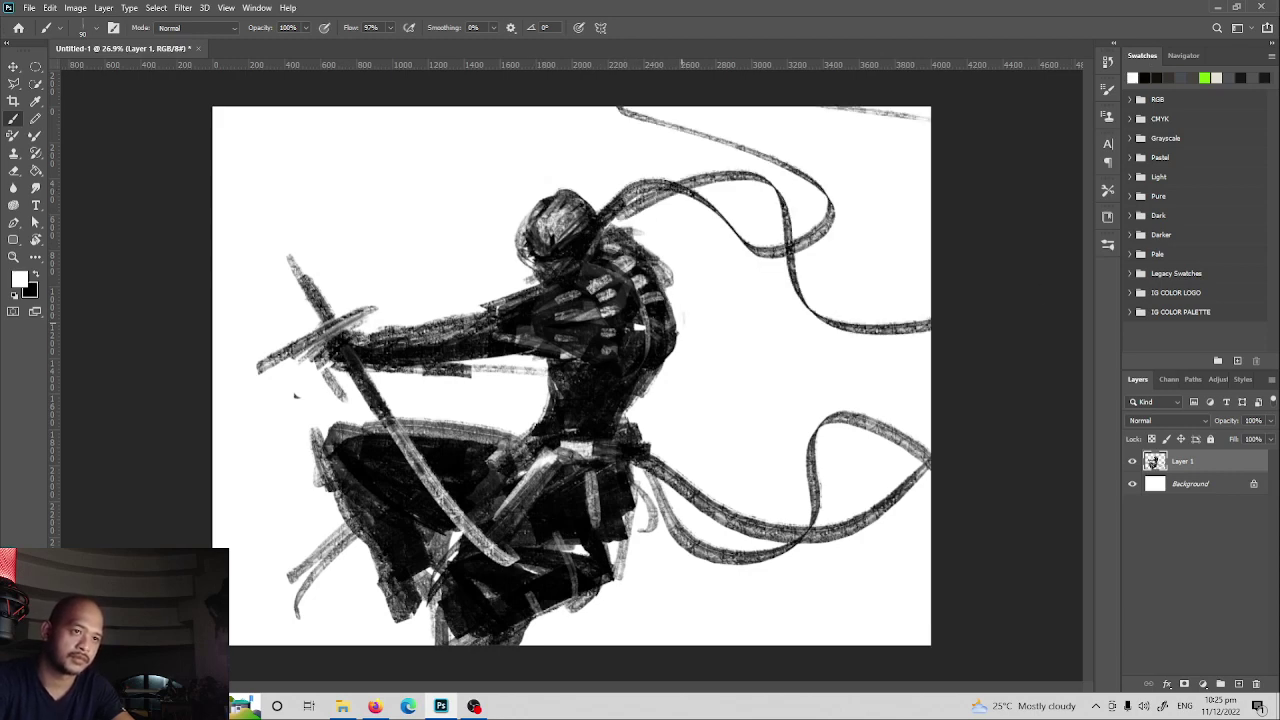
{"action": "key", "text": "x"}
- Roughen the back and waist contours in black, and add loose strokes above the arm and a diagonal line below the hip
{"action": "left_click_drag", "start_coordinate": [683, 292], "coordinate": [663, 376]}
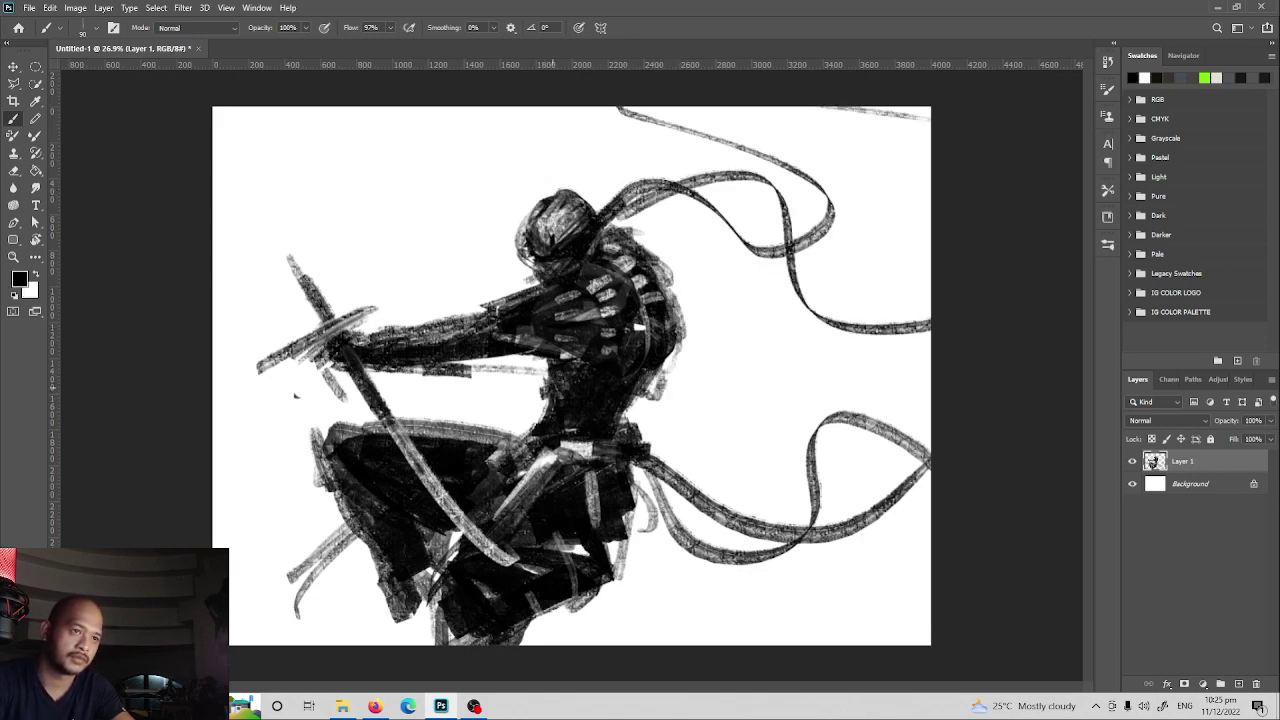
{"action": "left_click_drag", "start_coordinate": [549, 384], "coordinate": [533, 402]}
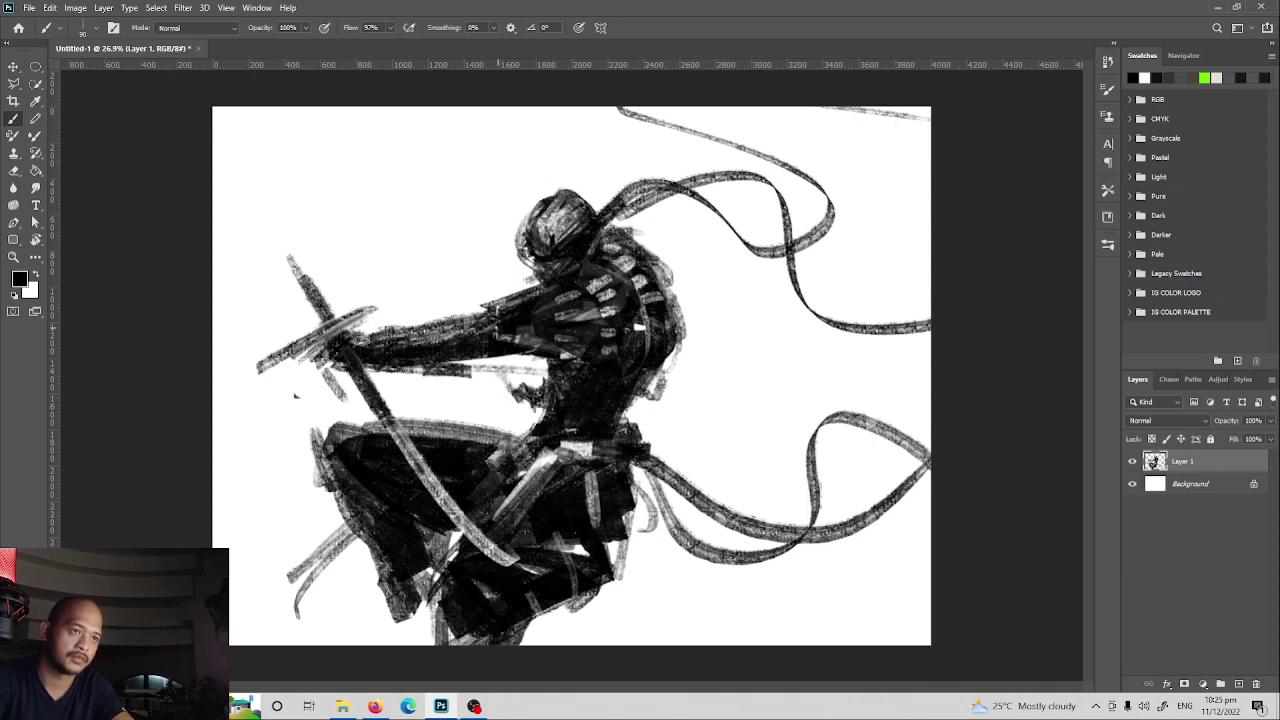
{"action": "left_click_drag", "start_coordinate": [462, 316], "coordinate": [421, 254]}
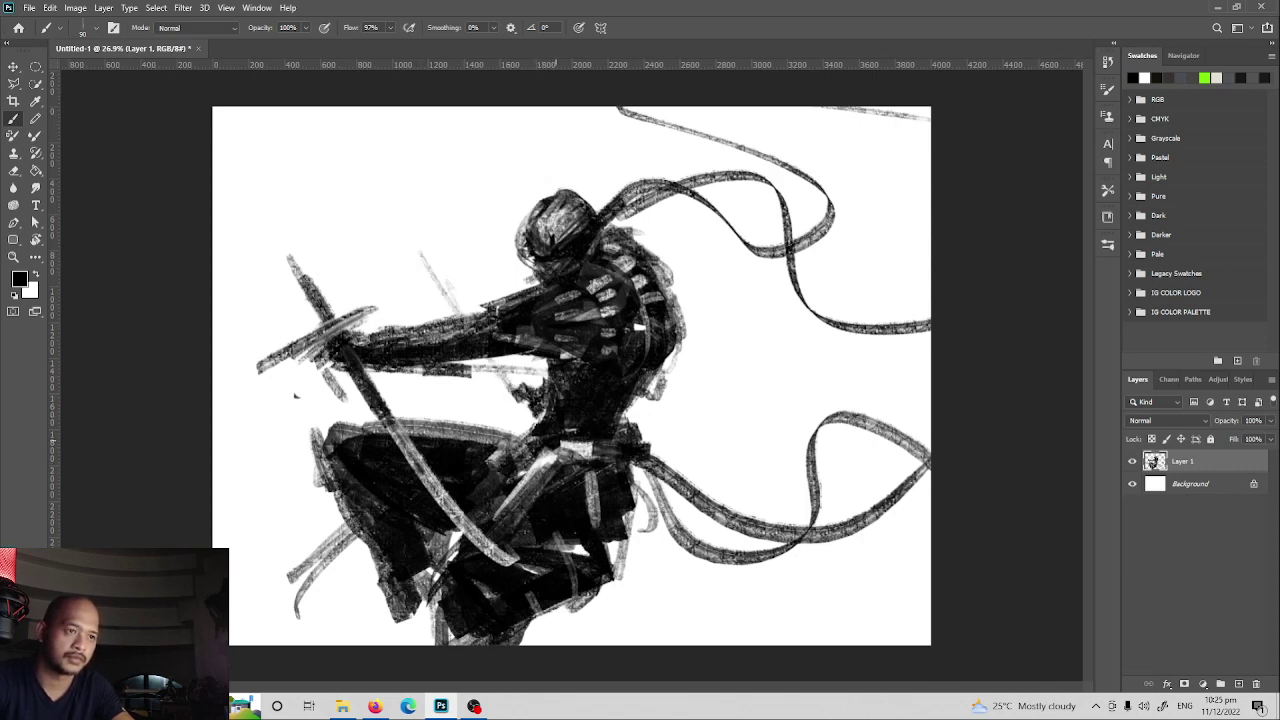
{"action": "left_click_drag", "start_coordinate": [632, 536], "coordinate": [718, 643]}
{"action": "left_click_drag", "start_coordinate": [460, 280], "coordinate": [432, 300]}
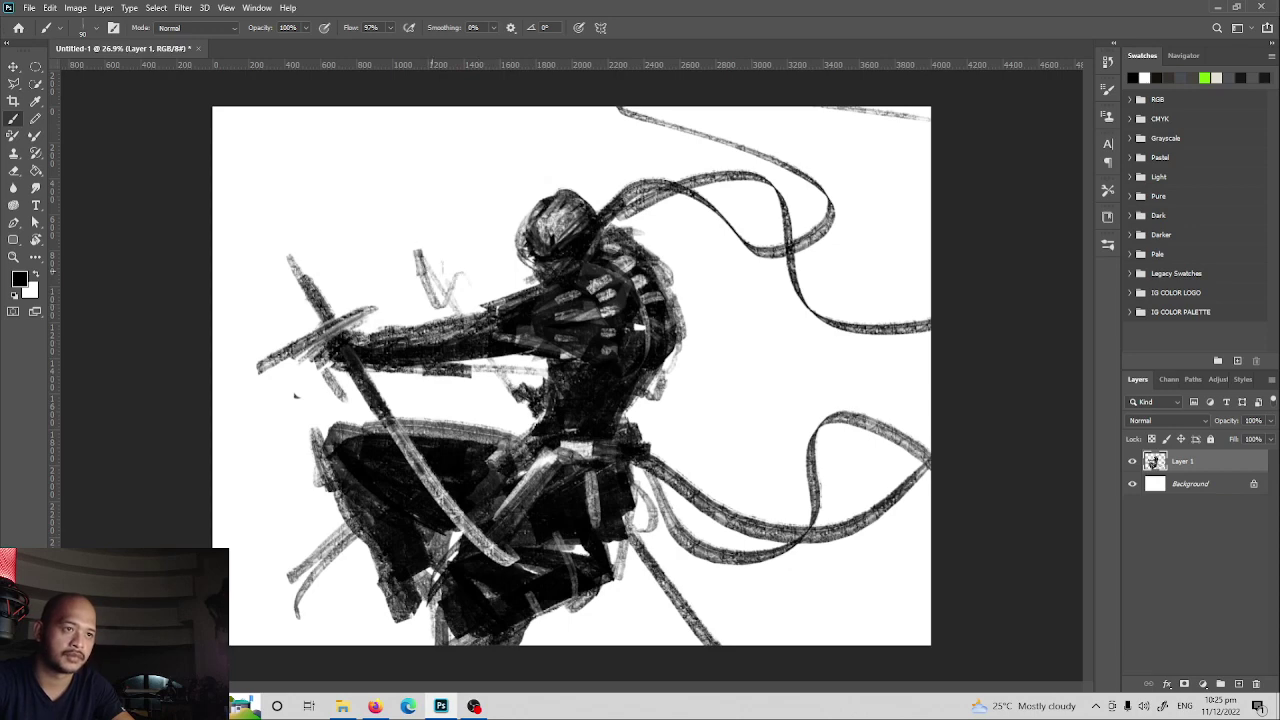
- Refine the head with dark strokes around the crown and face and a white highlight on the helmet
{"action": "left_click_drag", "start_coordinate": [554, 222], "coordinate": [560, 244]}
{"action": "mouse_move", "coordinate": [586, 198]}
{"action": "left_mouse_down"}
{"action": "mouse_move", "coordinate": [590, 222]}
{"action": "mouse_move", "coordinate": [552, 240]}
{"action": "left_mouse_up"}
{"action": "key", "text": "x"}
{"action": "left_click_drag", "start_coordinate": [560, 200], "coordinate": [548, 230]}
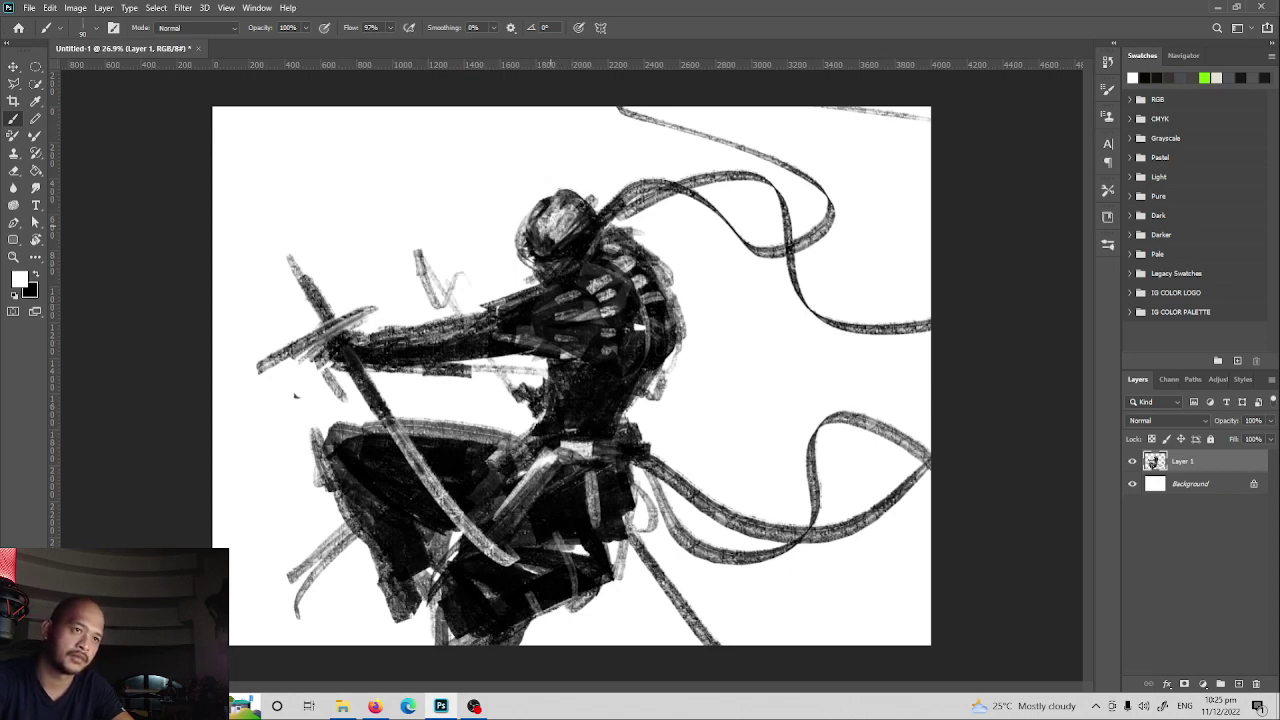
- Add a black stroke behind the waist and scatter short black debris marks in the empty space around the figure
{"action": "key", "text": "x"}
{"action": "left_click_drag", "start_coordinate": [615, 430], "coordinate": [660, 392]}
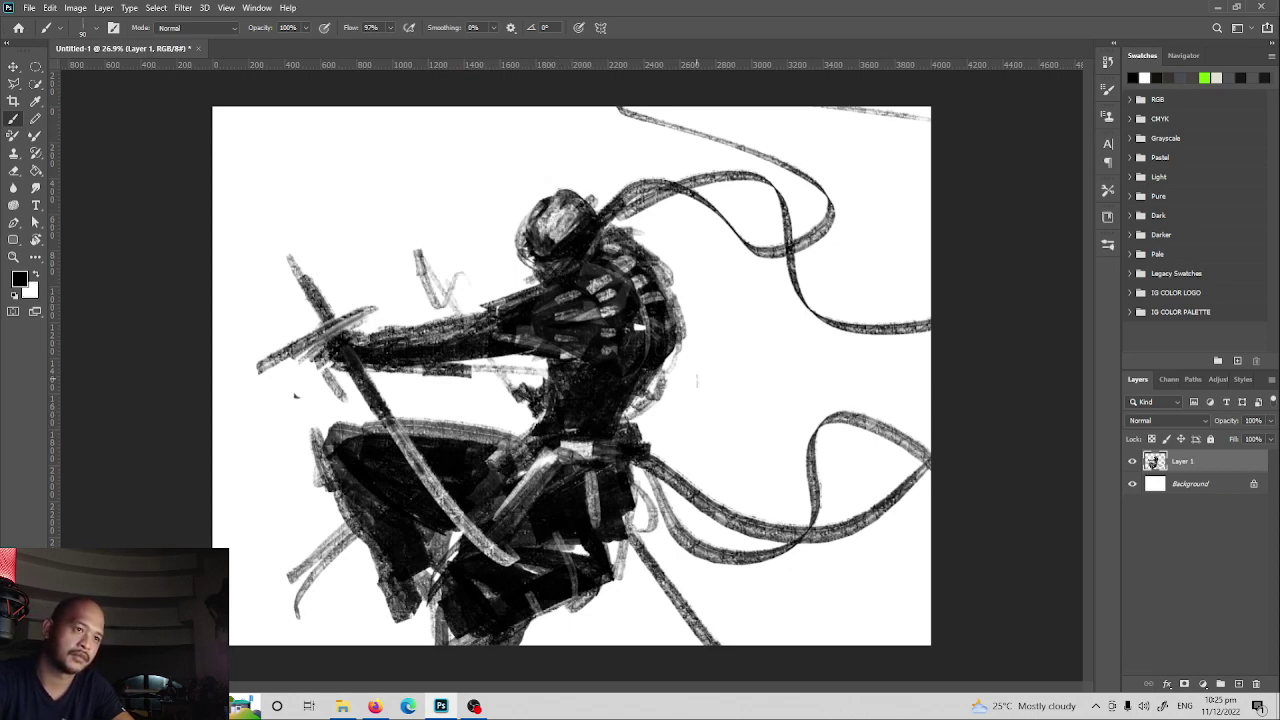
{"action": "left_click", "coordinate": [828, 373]}
{"action": "left_click_drag", "start_coordinate": [838, 396], "coordinate": [738, 422]}
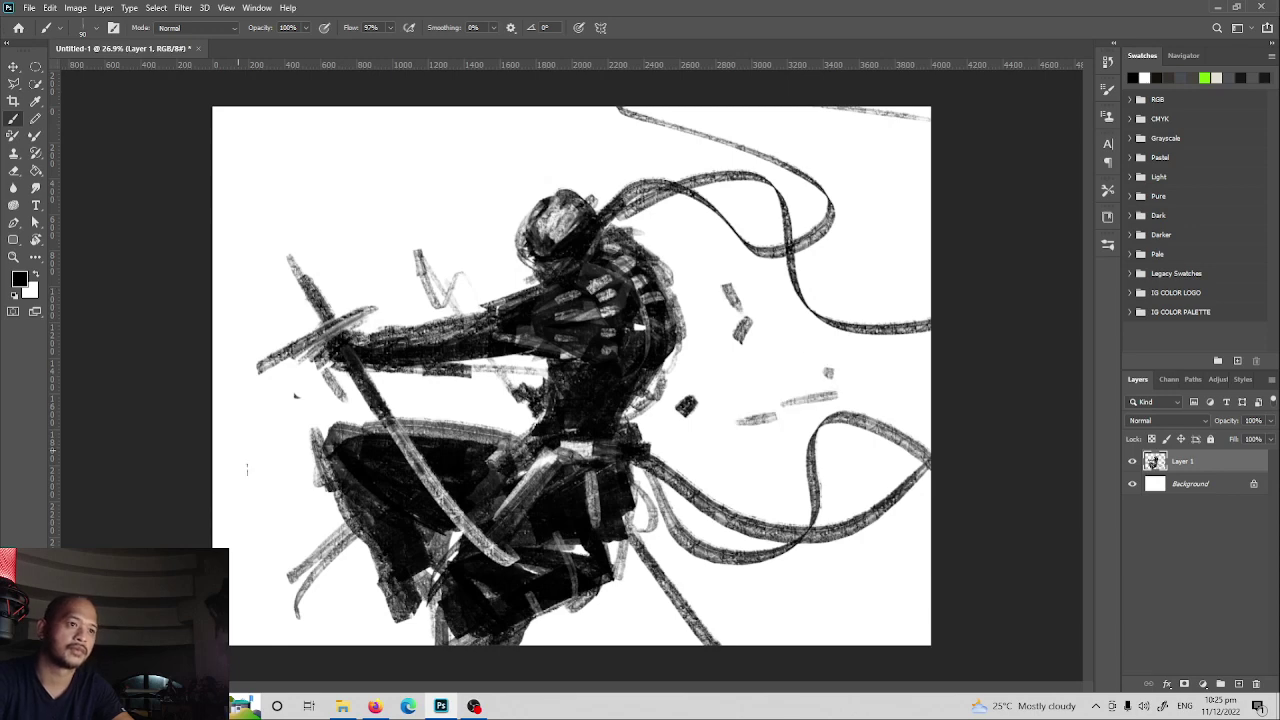
{"action": "left_click_drag", "start_coordinate": [231, 437], "coordinate": [253, 475]}
{"action": "left_click_drag", "start_coordinate": [266, 530], "coordinate": [286, 539]}
{"action": "left_click_drag", "start_coordinate": [298, 145], "coordinate": [279, 171]}
{"action": "left_click_drag", "start_coordinate": [334, 141], "coordinate": [349, 144]}
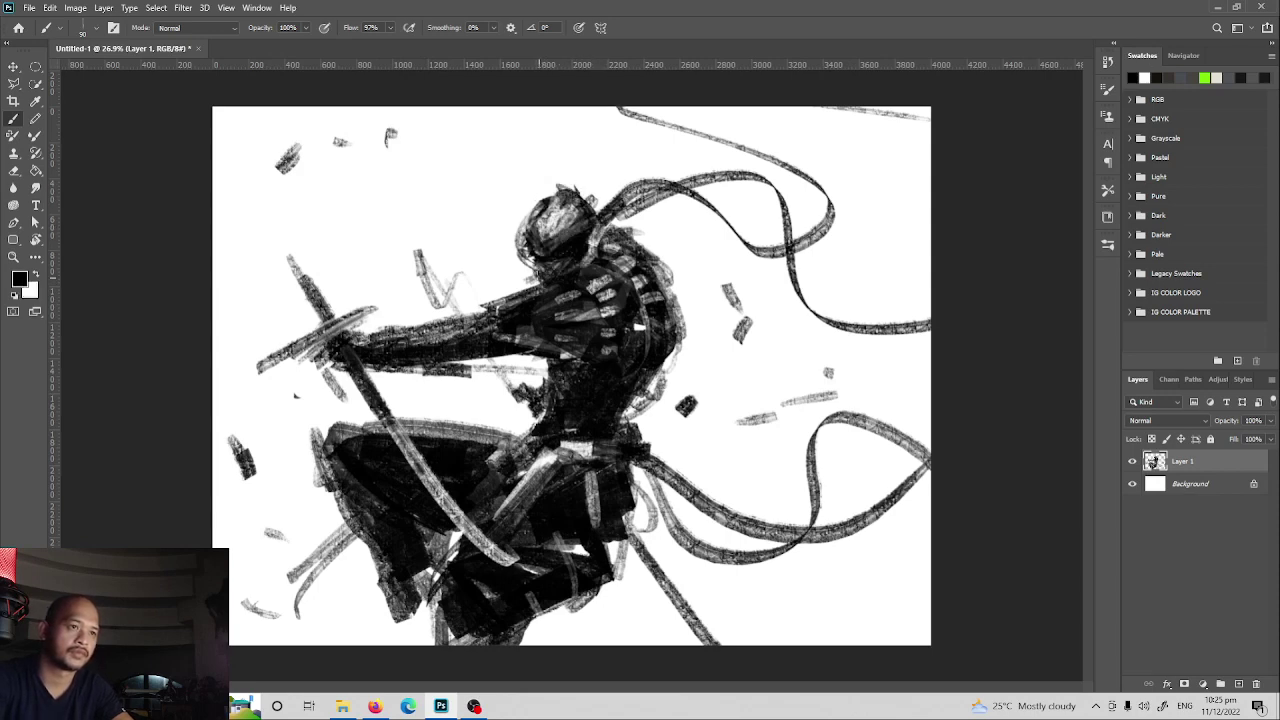
- Return to the Brush tool after the Eraser and set the foreground color to bright red
{"action": "key", "text": "e"}
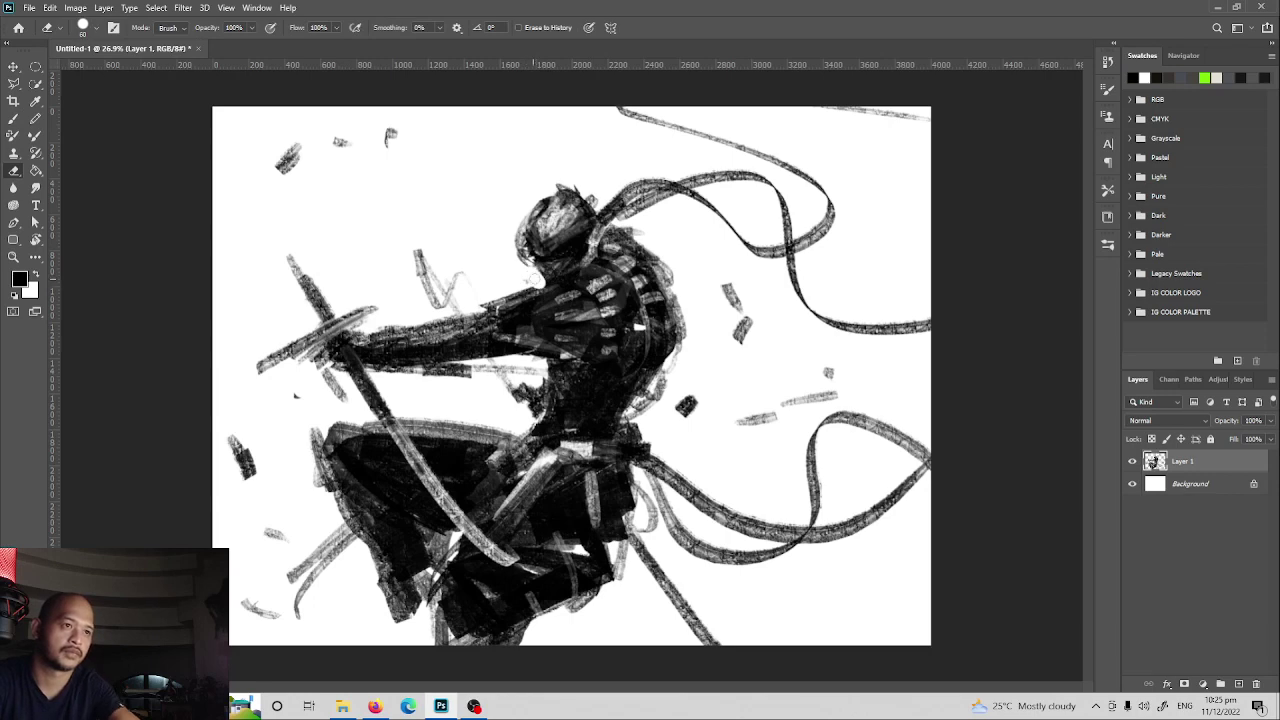
{"action": "key", "text": "b"}
{"action": "left_click", "coordinate": [19, 279]}
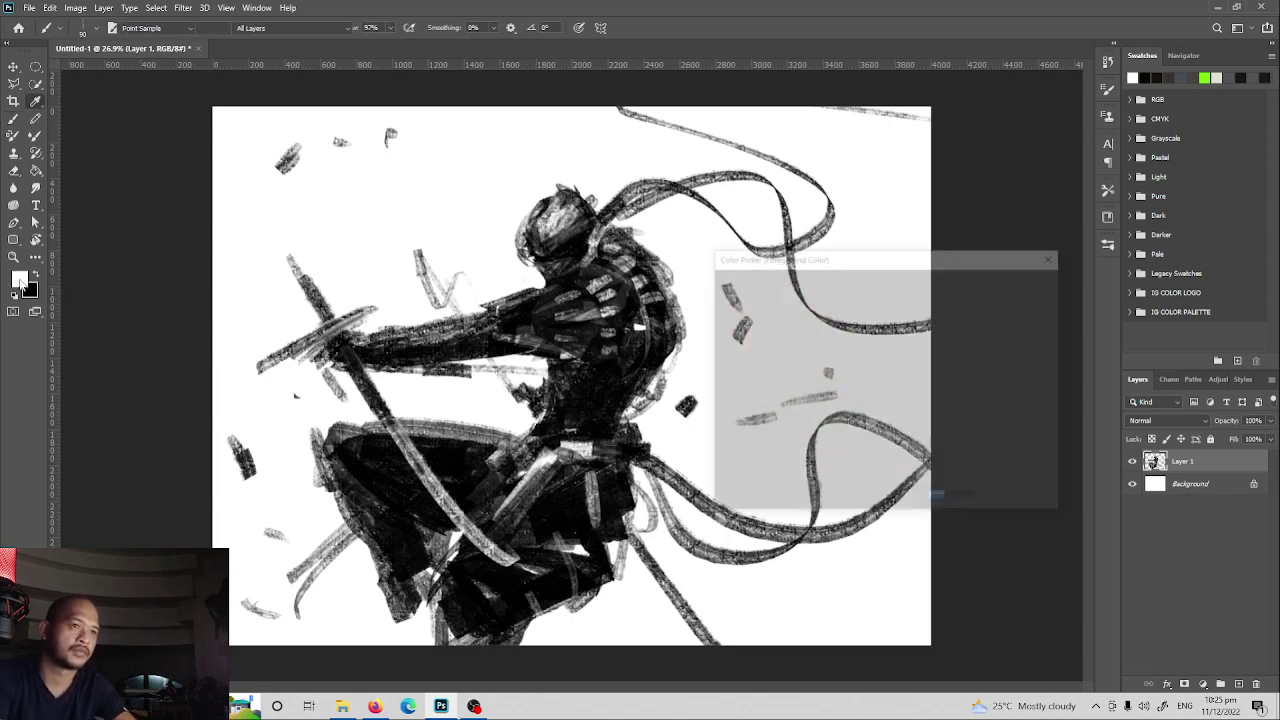
{"action": "left_click", "coordinate": [883, 300]}
{"action": "left_click", "coordinate": [1015, 280]}
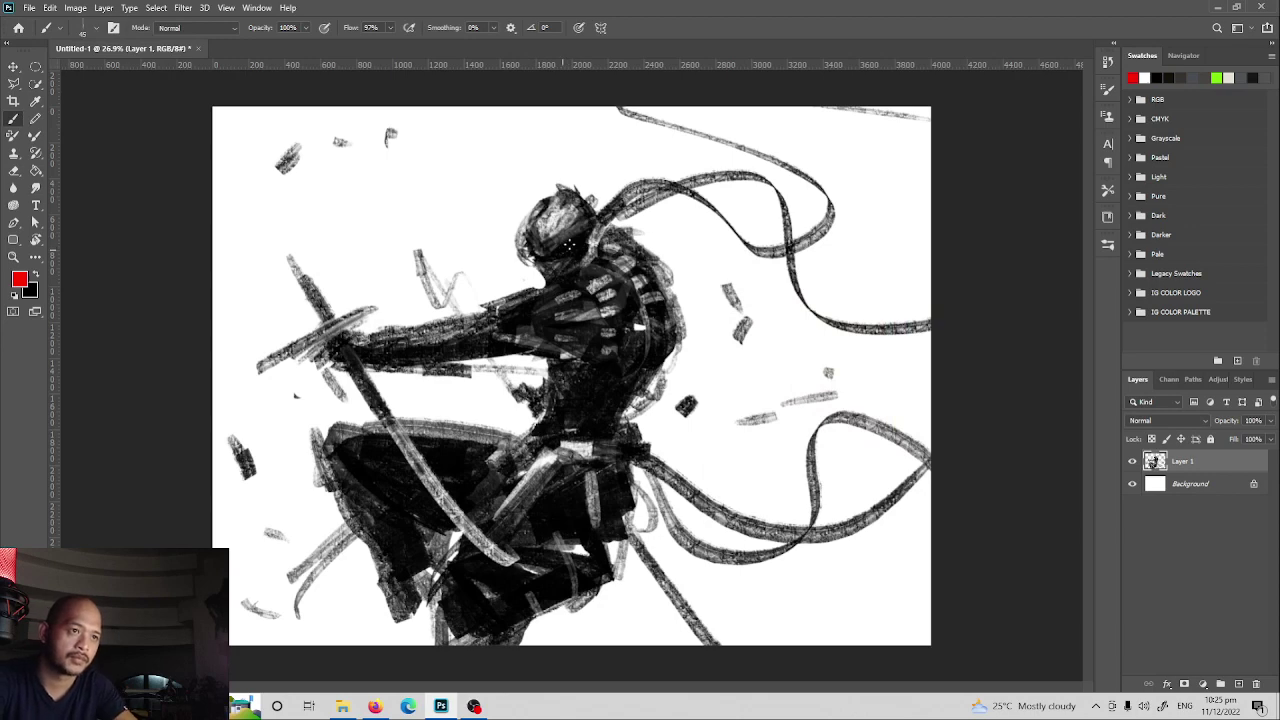
- Undo the last brush stroke and turn off the Texture option in the brush settings
{"action": "key", "text": "ctrl+z"}
{"action": "left_click", "coordinate": [1109, 92]}
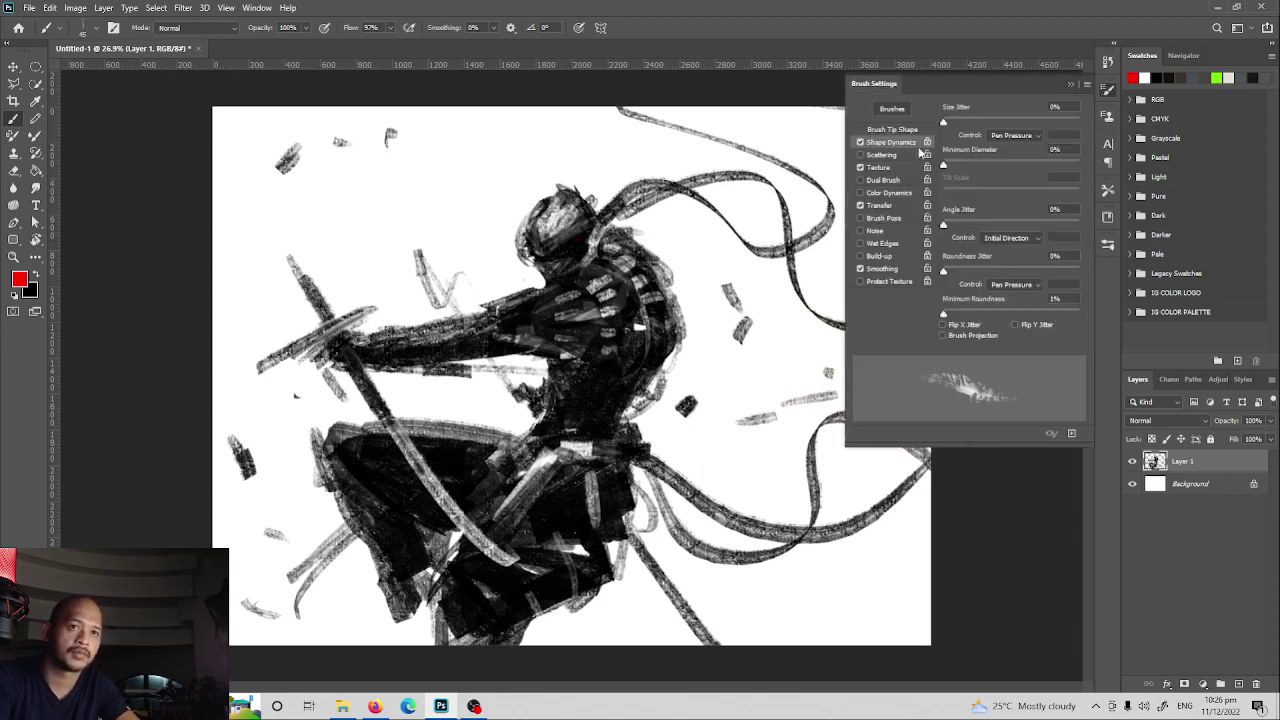
{"action": "left_click", "coordinate": [860, 167]}
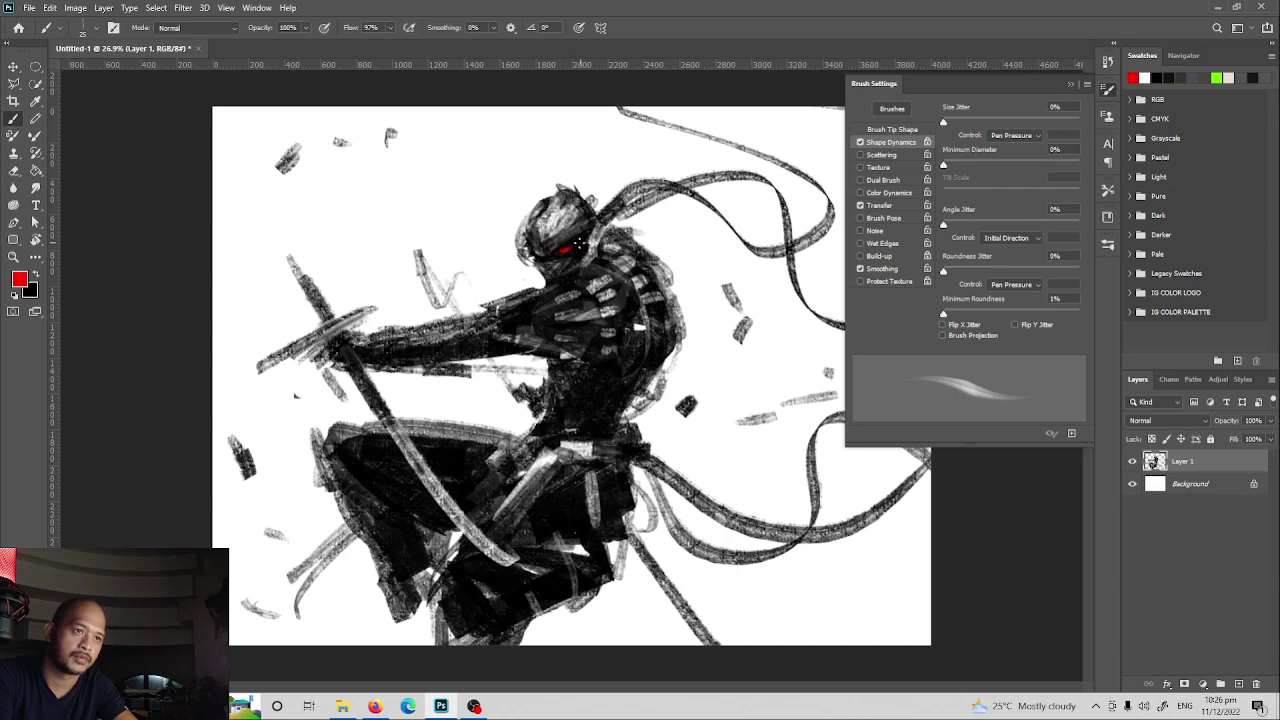
- Paint a narrow red eye slit on the helmet and trim its shape with black
{"action": "key", "text": "x"}
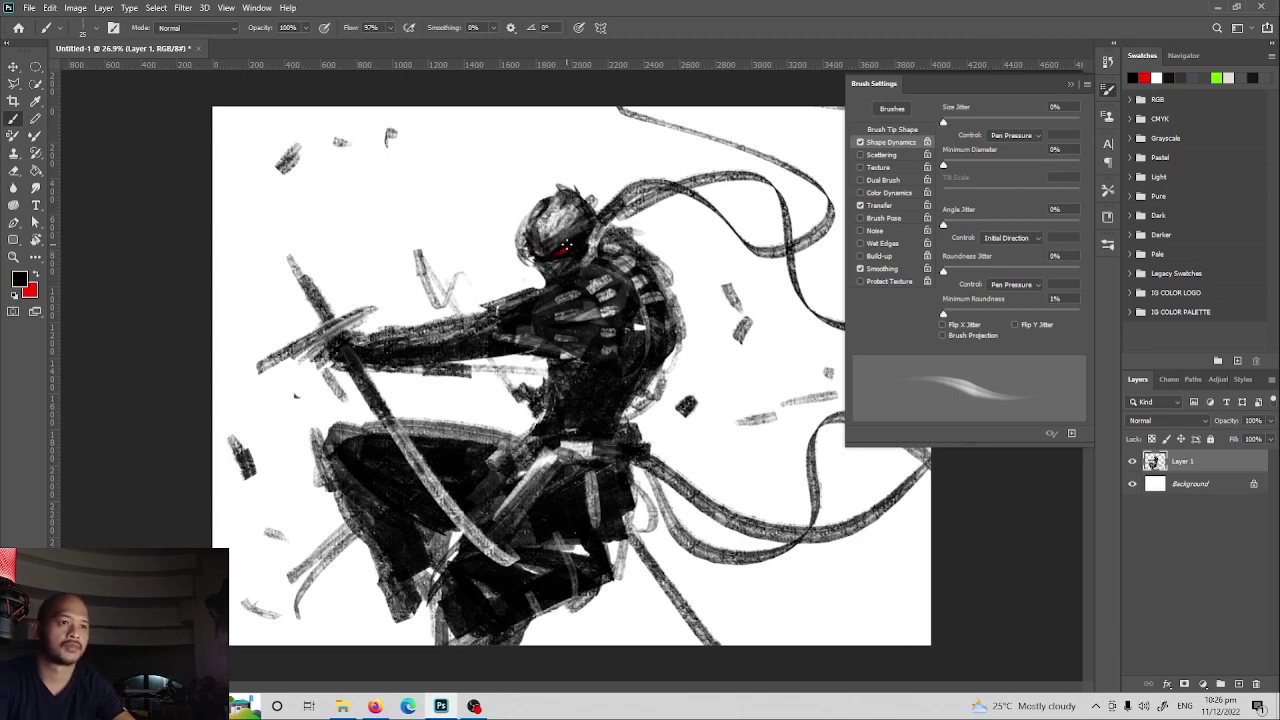
{"action": "key", "text": "x"}
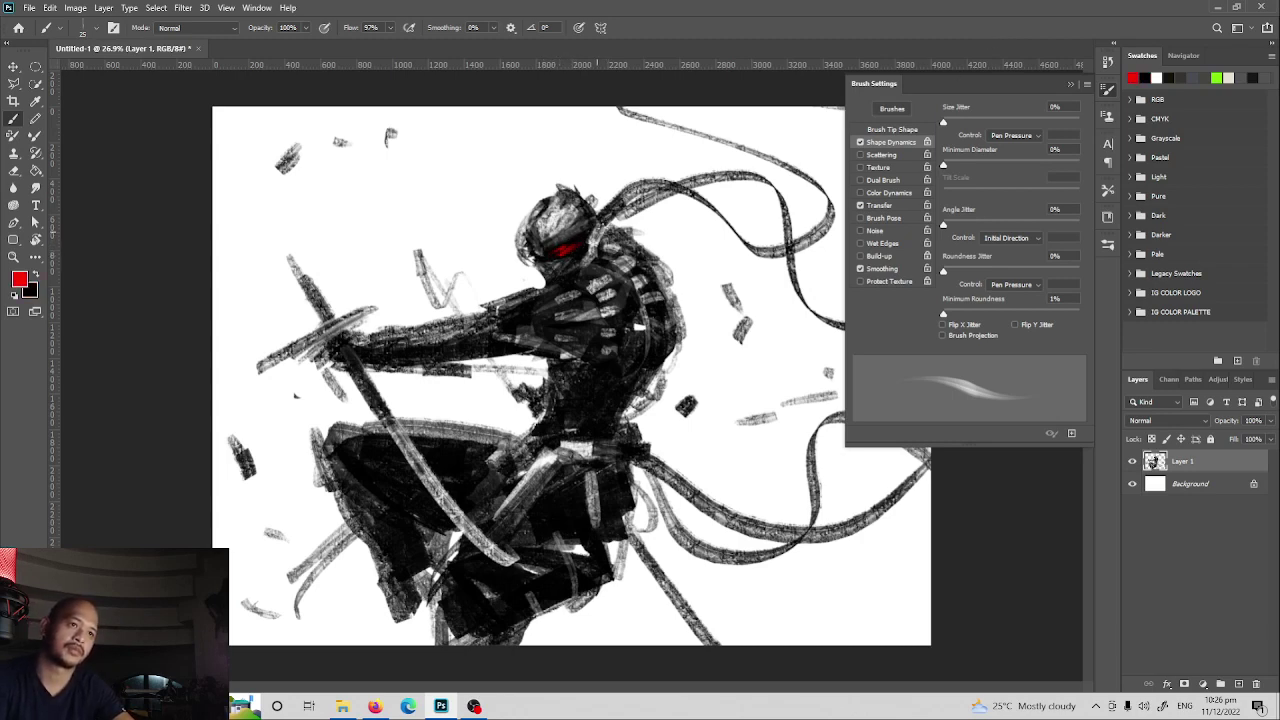
{"action": "key", "text": "x"}
{"action": "key", "text": "x"}
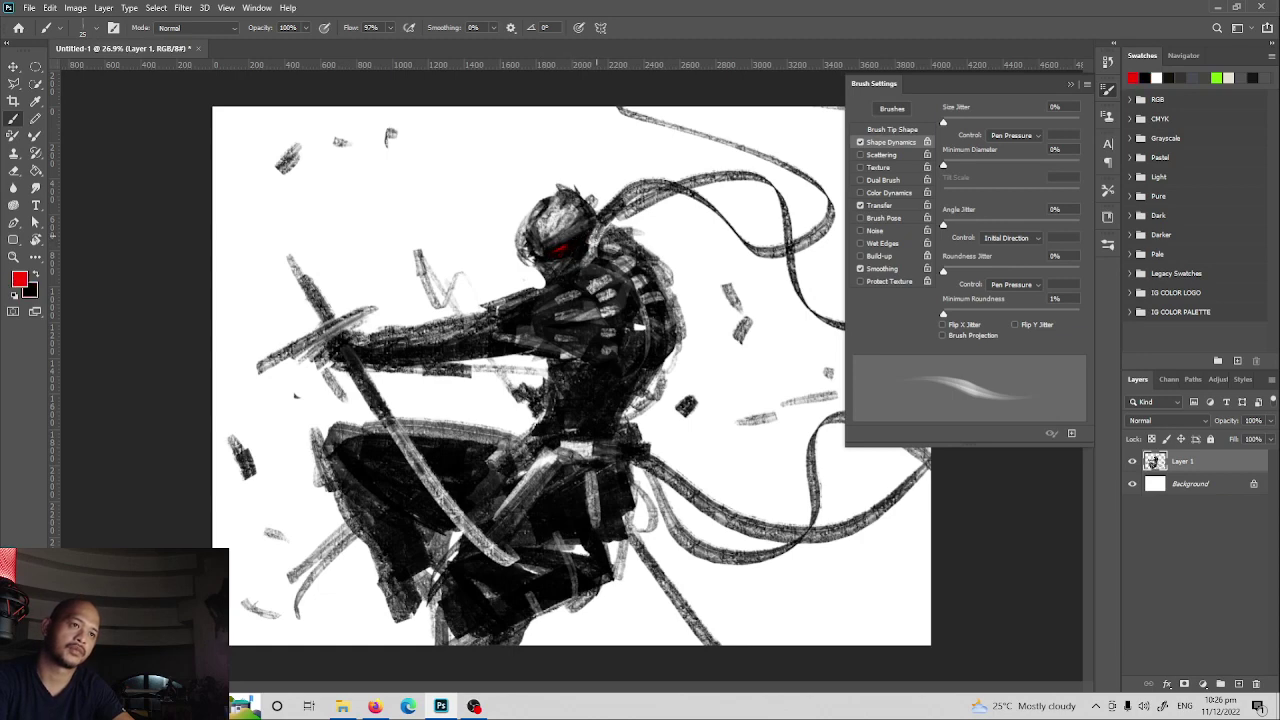
- Reset the colors to black and white and shape the mask below the red eye with alternating dark and light strokes
{"action": "key", "text": "d"}
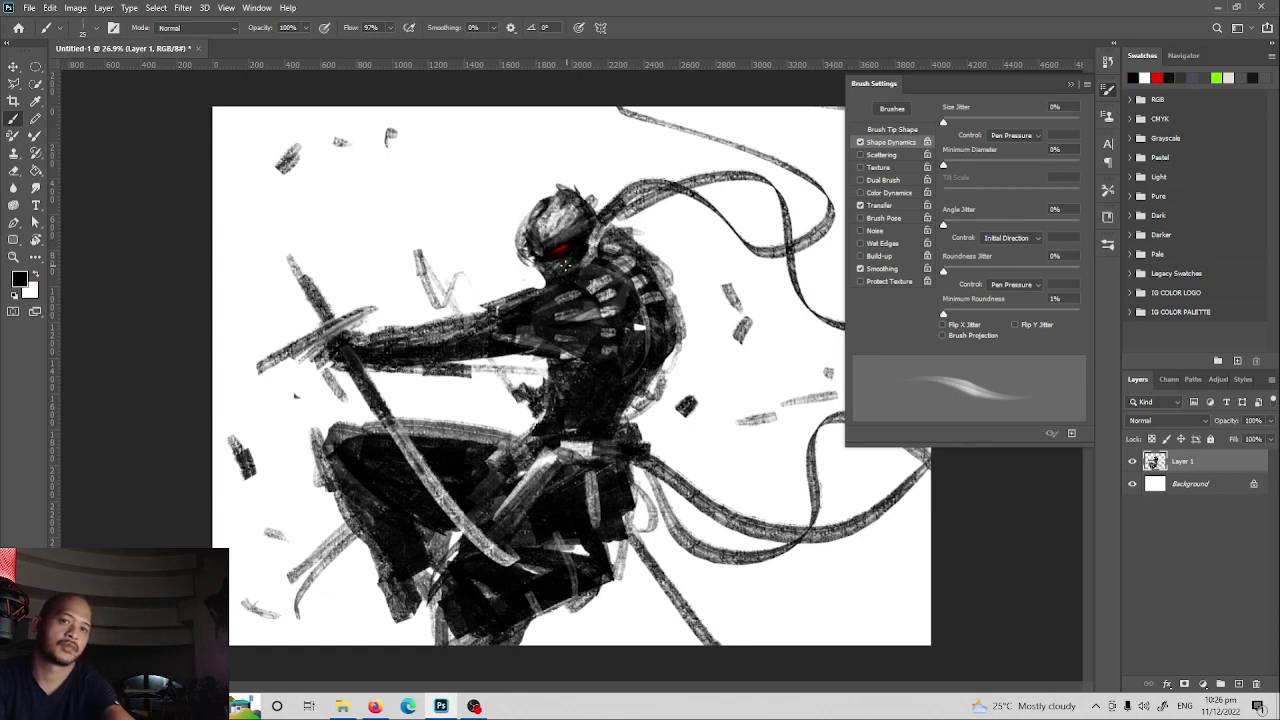
{"action": "key", "text": "x"}
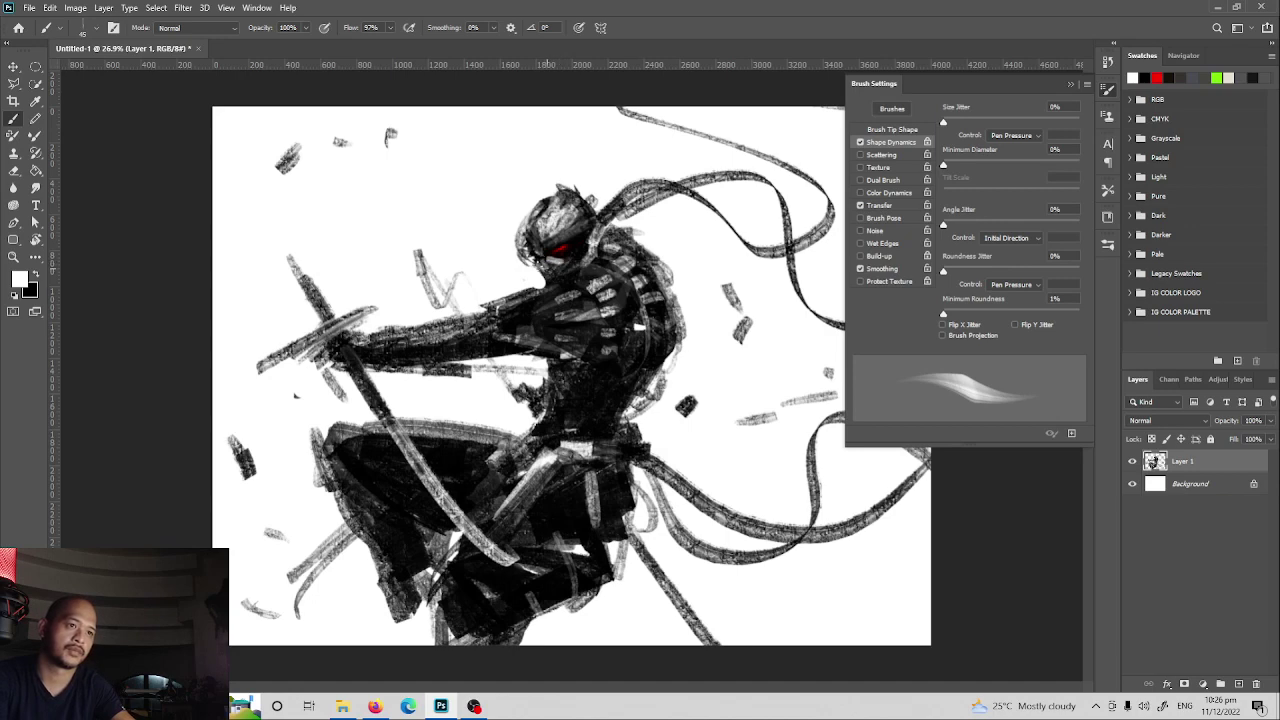
{"action": "key", "text": "x"}
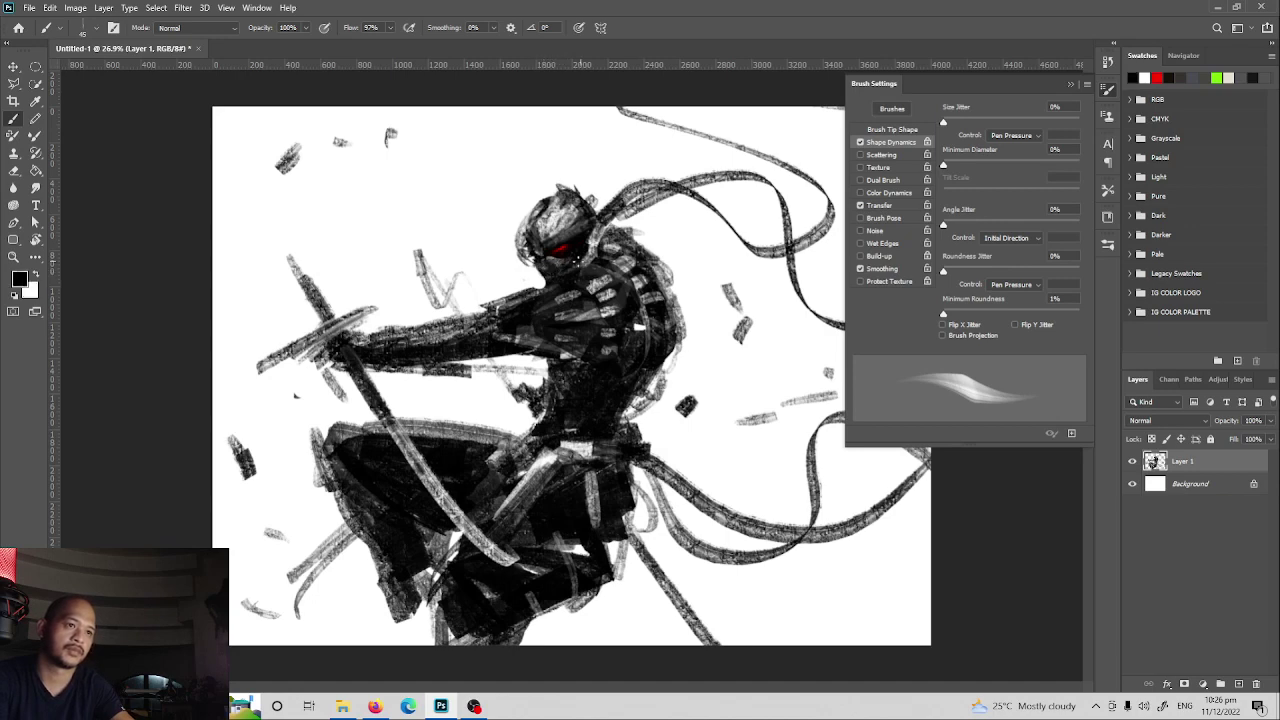
{"action": "key", "text": "x"}
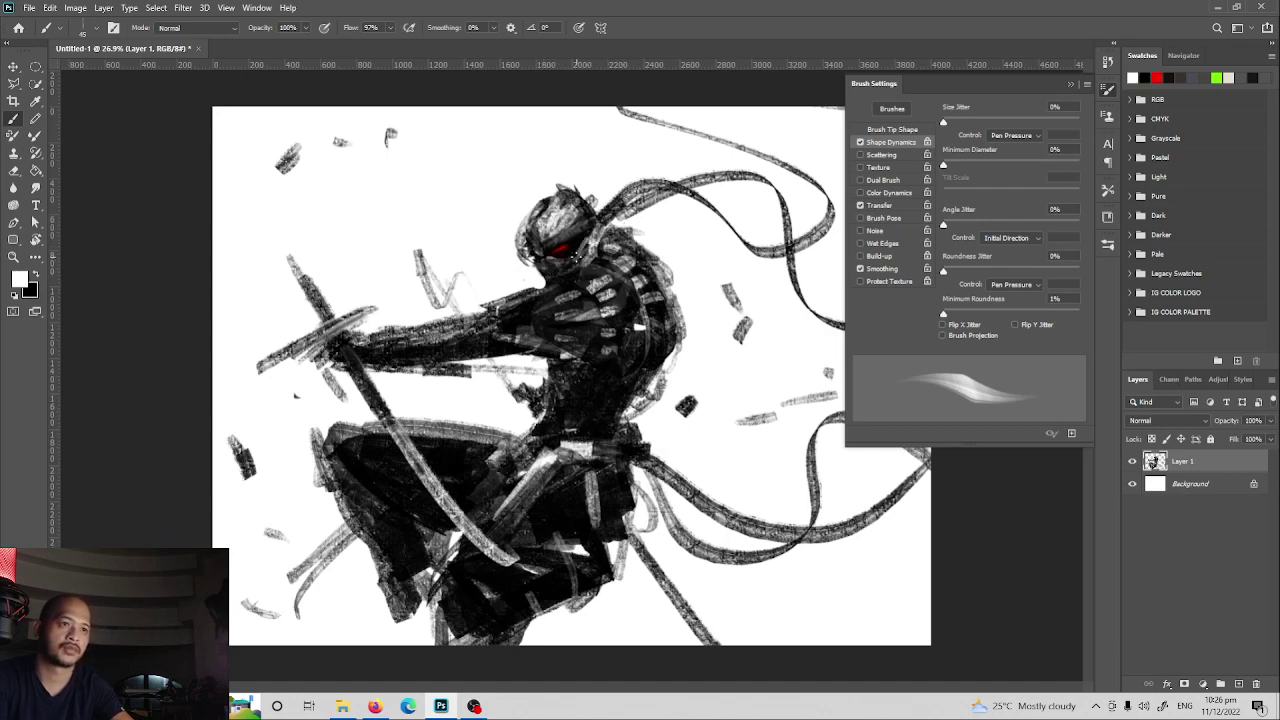
{"action": "key", "text": "x"}
{"action": "key", "text": "x"}
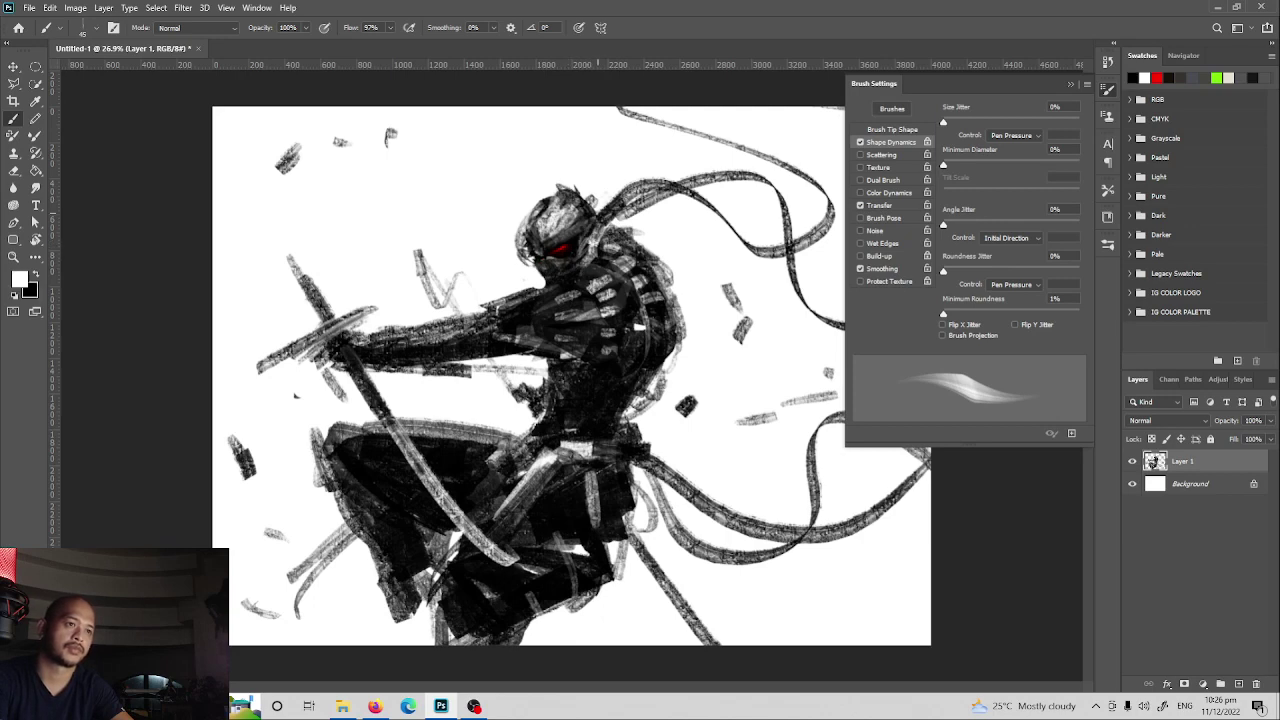
- Define the helmet's side and crown in black and white, and add thin wisps trailing behind the head
{"action": "key", "text": "x"}
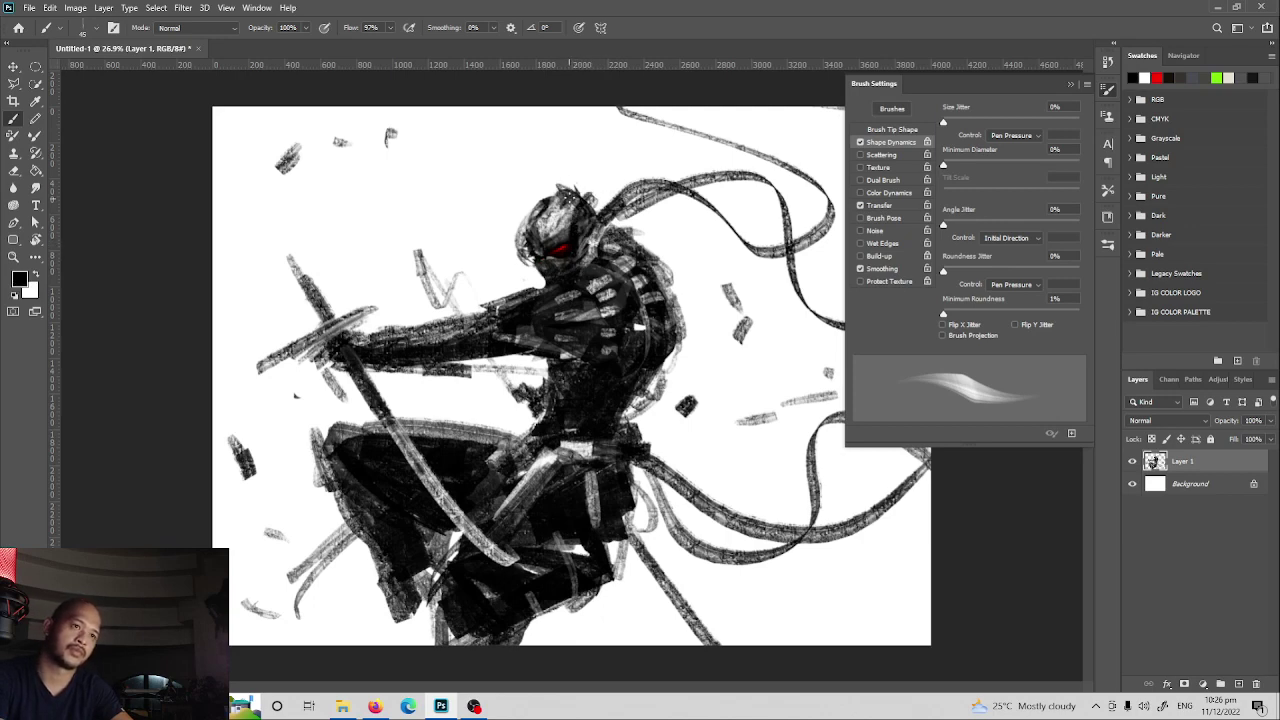
{"action": "key", "text": "x"}
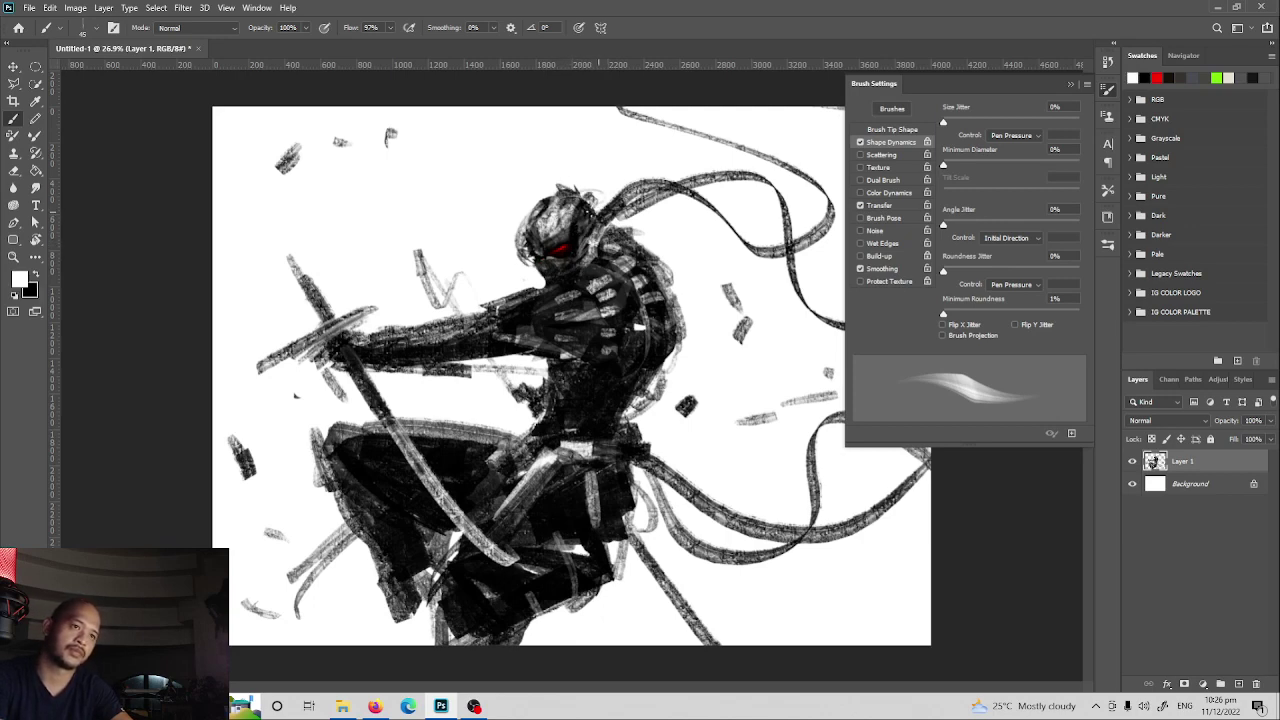
{"action": "key", "text": "x"}
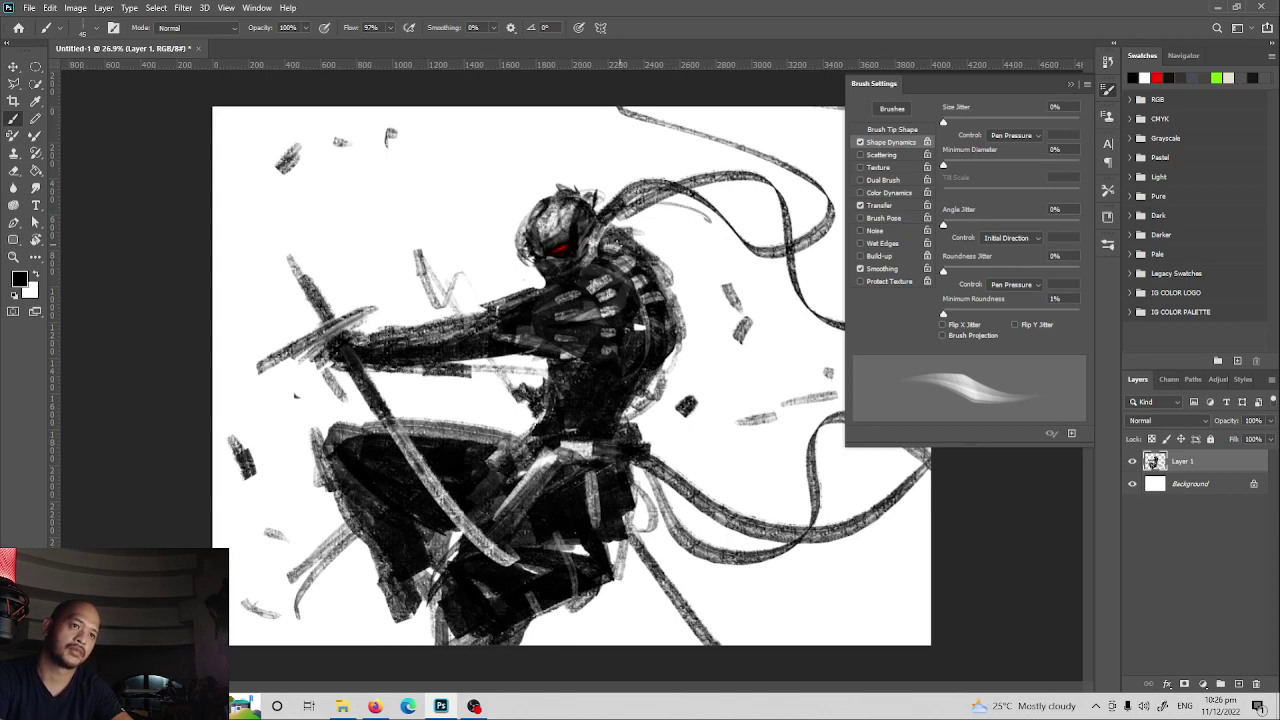
- Turn on the brush's Texture option and paint jagged bands along the canvas's left edge and in the lower right corner
{"action": "left_click", "coordinate": [860, 167]}
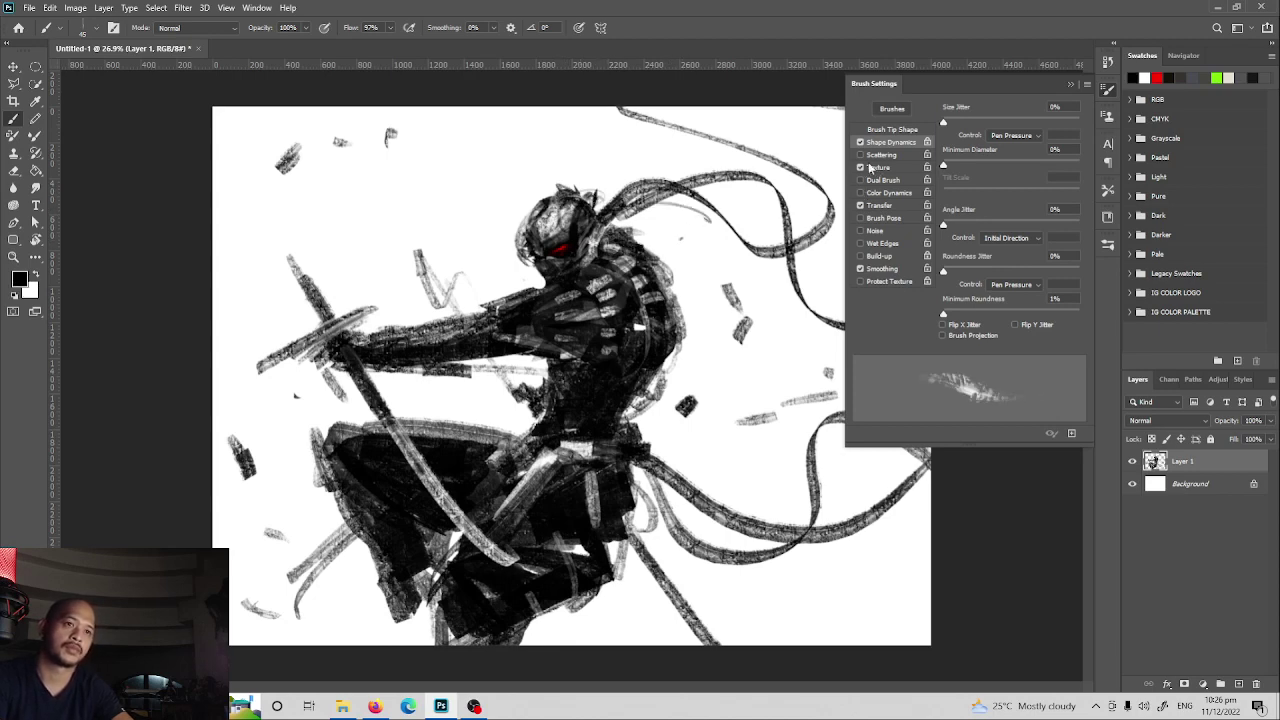
{"action": "left_click", "coordinate": [1071, 83]}
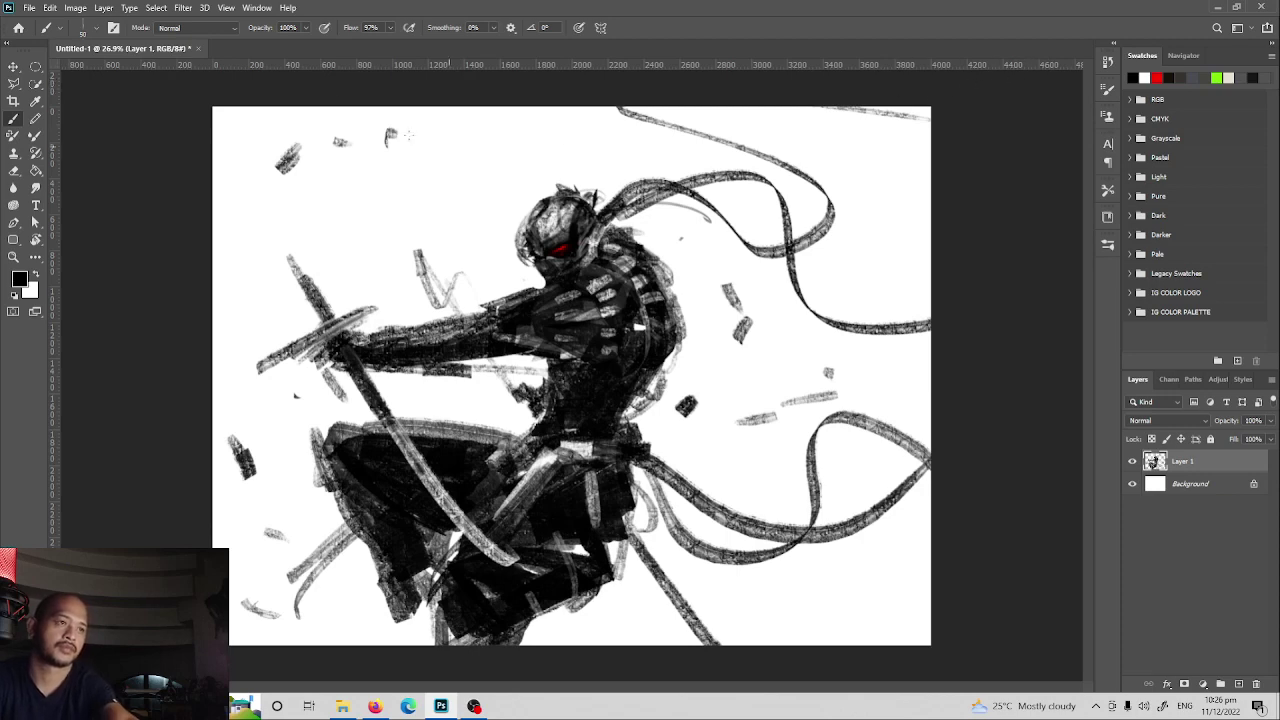
{"action": "mouse_move", "coordinate": [291, 101]}
{"action": "left_mouse_down"}
{"action": "mouse_move", "coordinate": [228, 205]}
{"action": "mouse_move", "coordinate": [240, 243]}
{"action": "mouse_move", "coordinate": [230, 300]}
{"action": "mouse_move", "coordinate": [268, 415]}
{"action": "mouse_move", "coordinate": [345, 428]}
{"action": "left_mouse_up"}
{"action": "left_click_drag", "start_coordinate": [762, 575], "coordinate": [930, 598]}
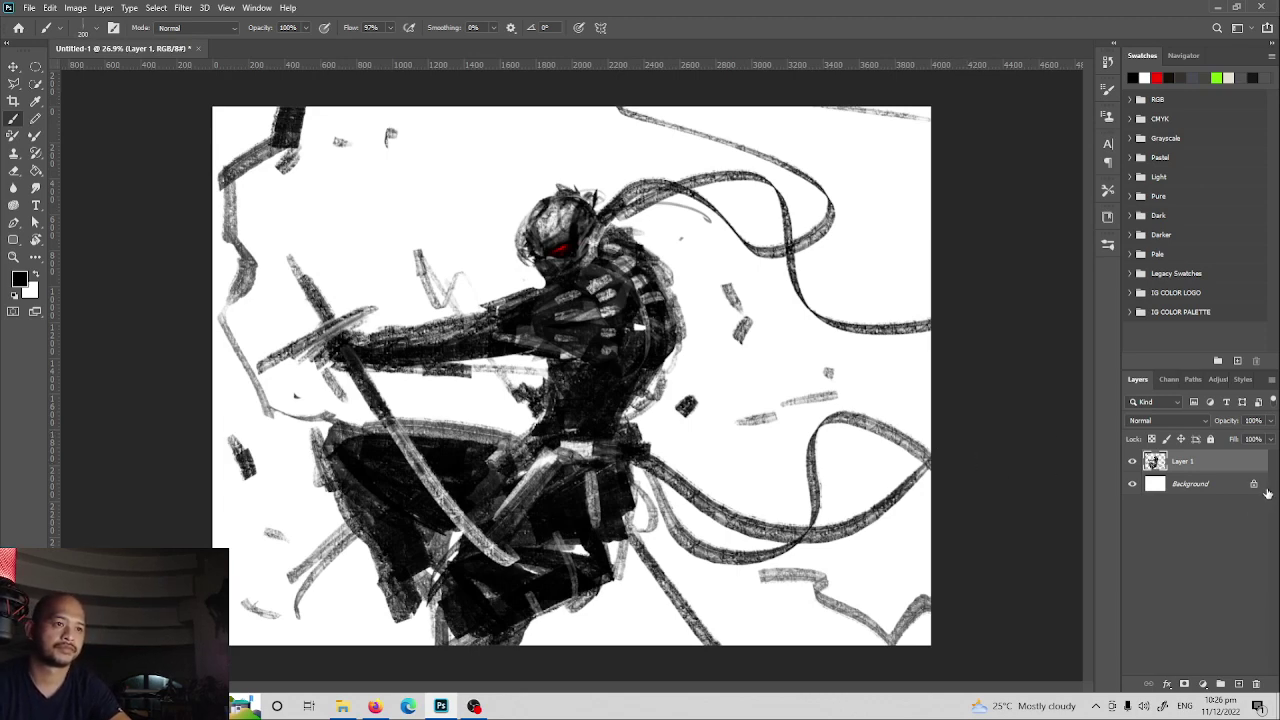
- Duplicate the Background and Layer 1, hide the original Layer 1, and merge the two copies into one layer
{"action": "left_click_drag", "start_coordinate": [1215, 490], "coordinate": [1238, 684]}
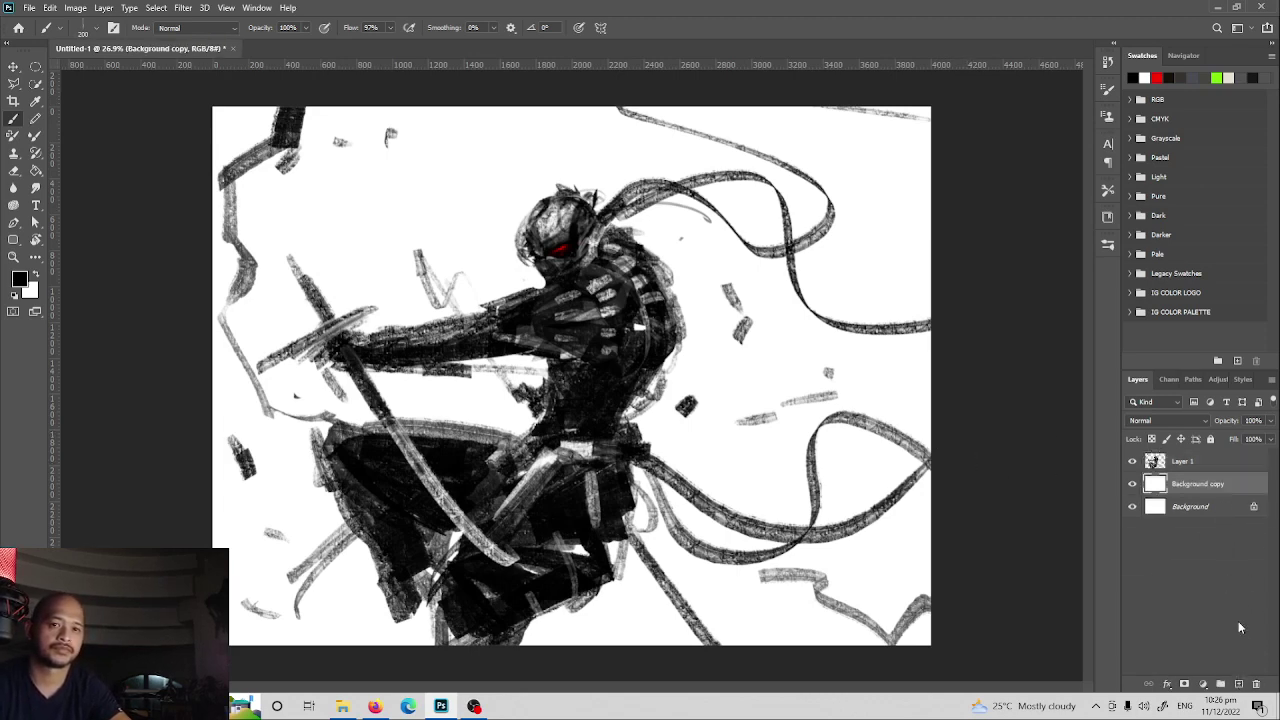
{"action": "left_click_drag", "start_coordinate": [1229, 465], "coordinate": [1238, 684]}
{"action": "left_click", "coordinate": [1132, 484]}
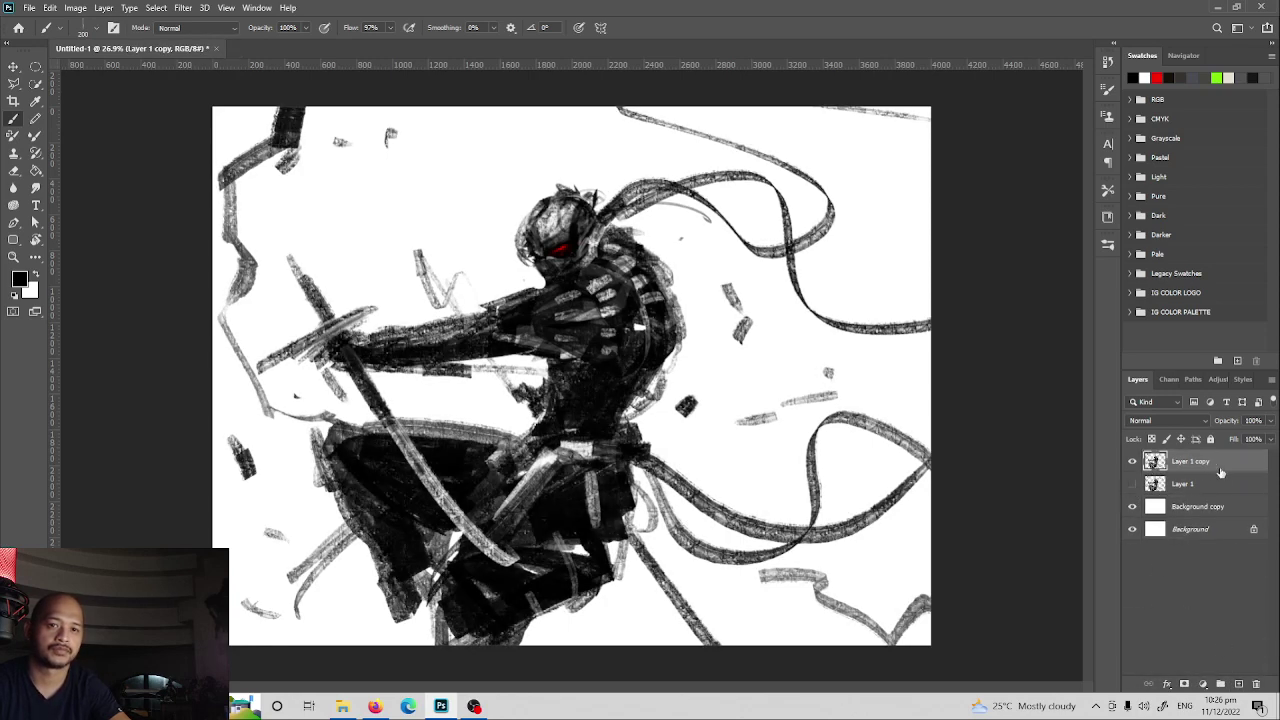
{"action": "left_click_drag", "start_coordinate": [1218, 465], "coordinate": [1212, 498]}
{"action": "key", "text": "ctrl+e"}
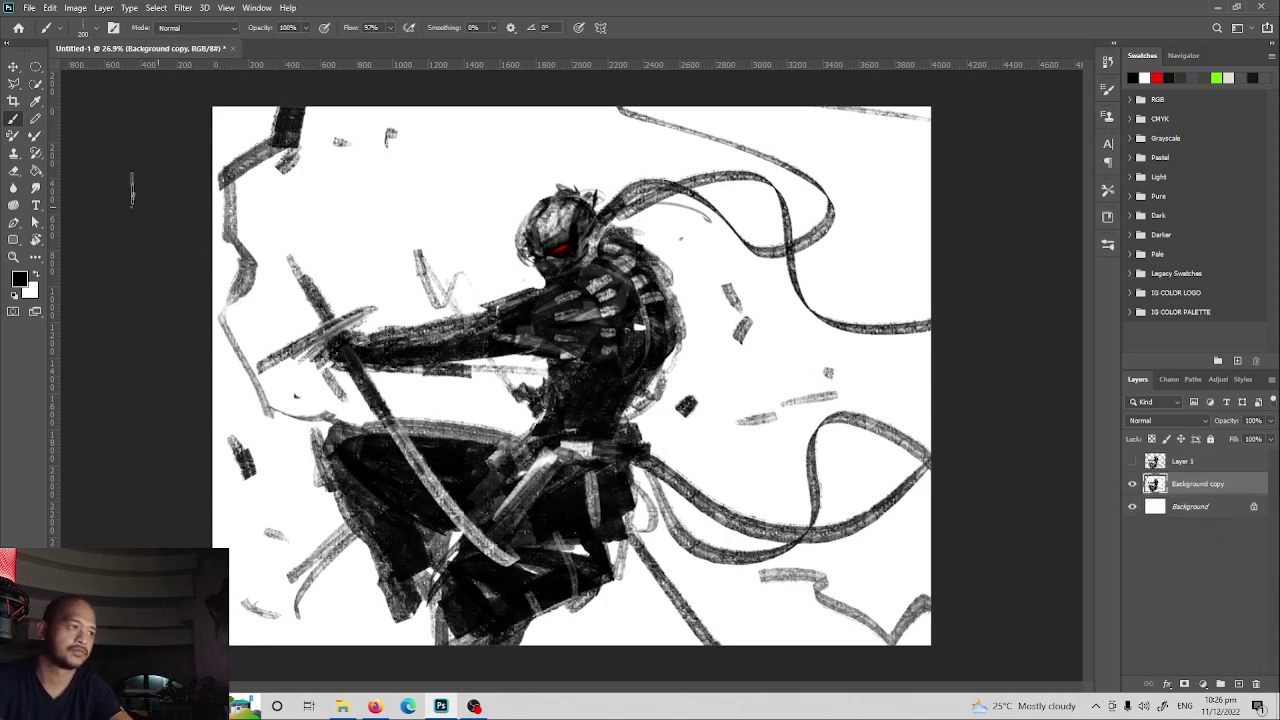
- Spread sampled splatter texture with the Mixer Brush over the white areas around the figure's legs, back and sword
{"action": "left_click", "coordinate": [35, 136]}
{"action": "mouse_move", "coordinate": [645, 470]}
{"action": "left_mouse_down"}
{"action": "mouse_move", "coordinate": [705, 437]}
{"action": "mouse_move", "coordinate": [785, 640]}
{"action": "left_mouse_up"}
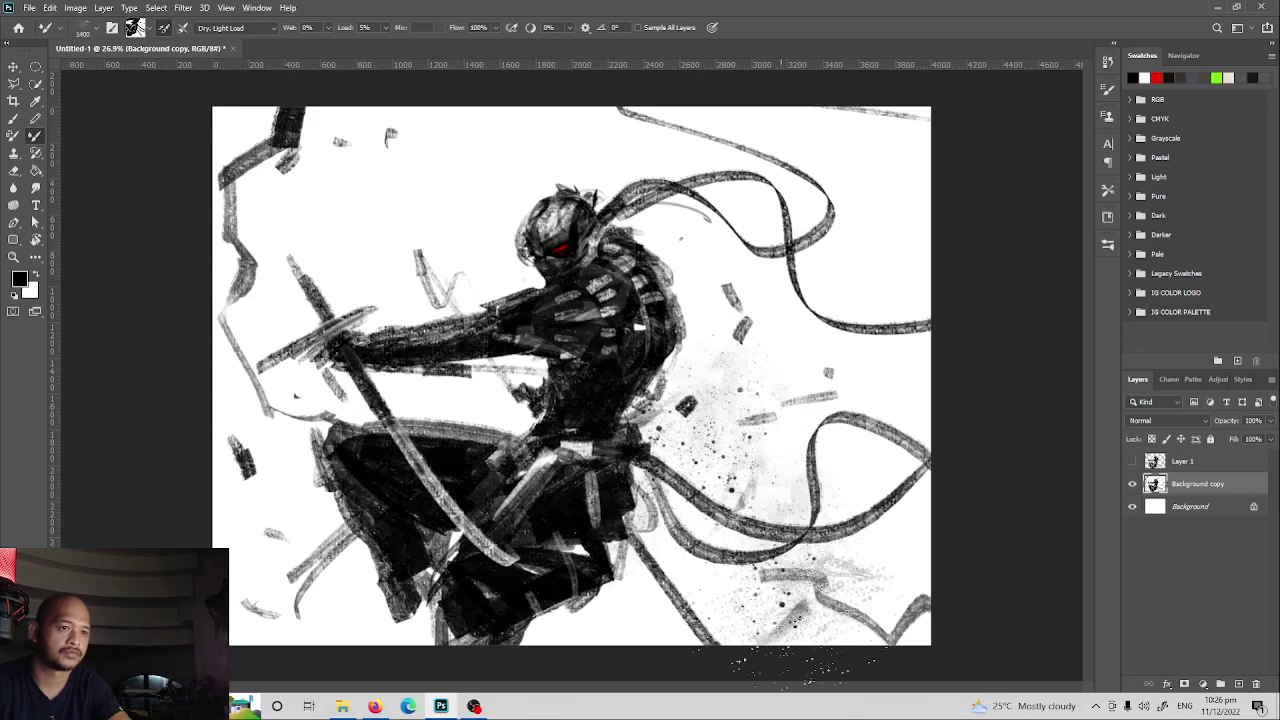
{"action": "mouse_move", "coordinate": [470, 615]}
{"action": "left_mouse_down"}
{"action": "mouse_move", "coordinate": [405, 655]}
{"action": "mouse_move", "coordinate": [285, 440]}
{"action": "mouse_move", "coordinate": [329, 520]}
{"action": "mouse_move", "coordinate": [185, 435]}
{"action": "left_mouse_up"}
{"action": "left_click", "coordinate": [634, 387], "text": "alt"}
{"action": "mouse_move", "coordinate": [700, 295]}
{"action": "left_mouse_down"}
{"action": "mouse_move", "coordinate": [998, 287]}
{"action": "mouse_move", "coordinate": [885, 370]}
{"action": "left_mouse_up"}
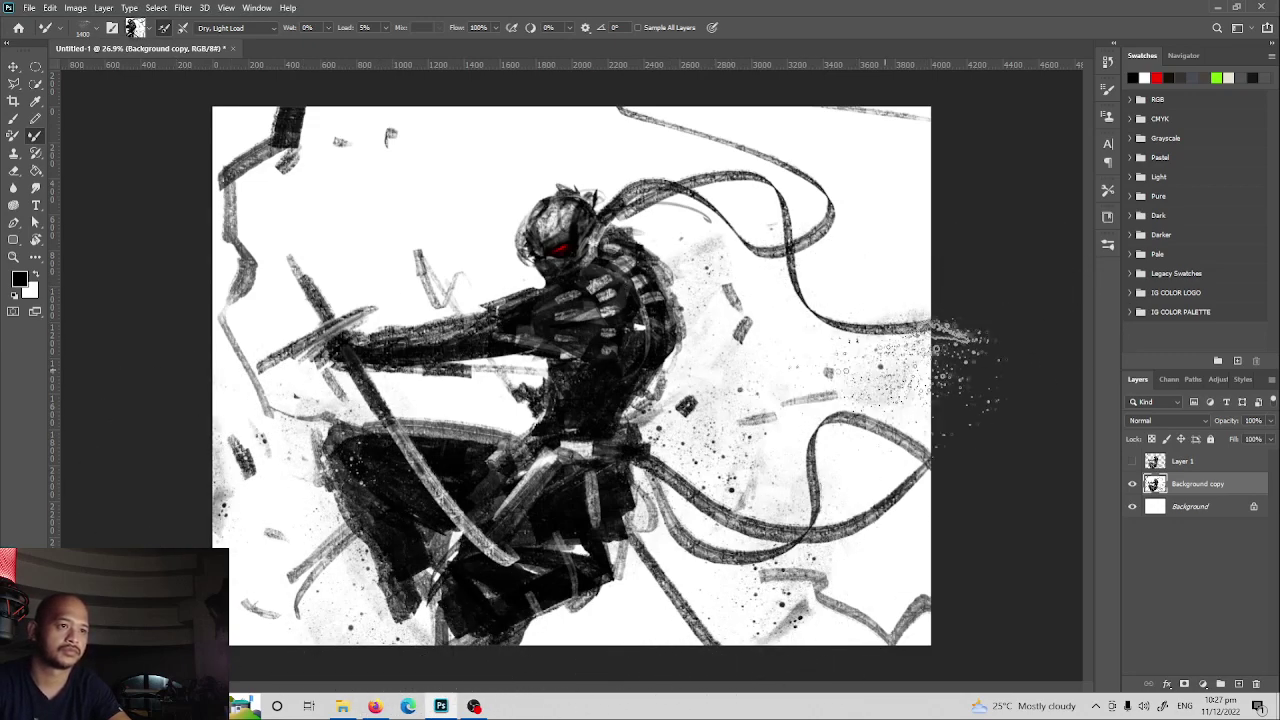
{"action": "mouse_move", "coordinate": [425, 280]}
{"action": "left_mouse_down"}
{"action": "mouse_move", "coordinate": [370, 290]}
{"action": "mouse_move", "coordinate": [180, 137]}
{"action": "left_mouse_up"}
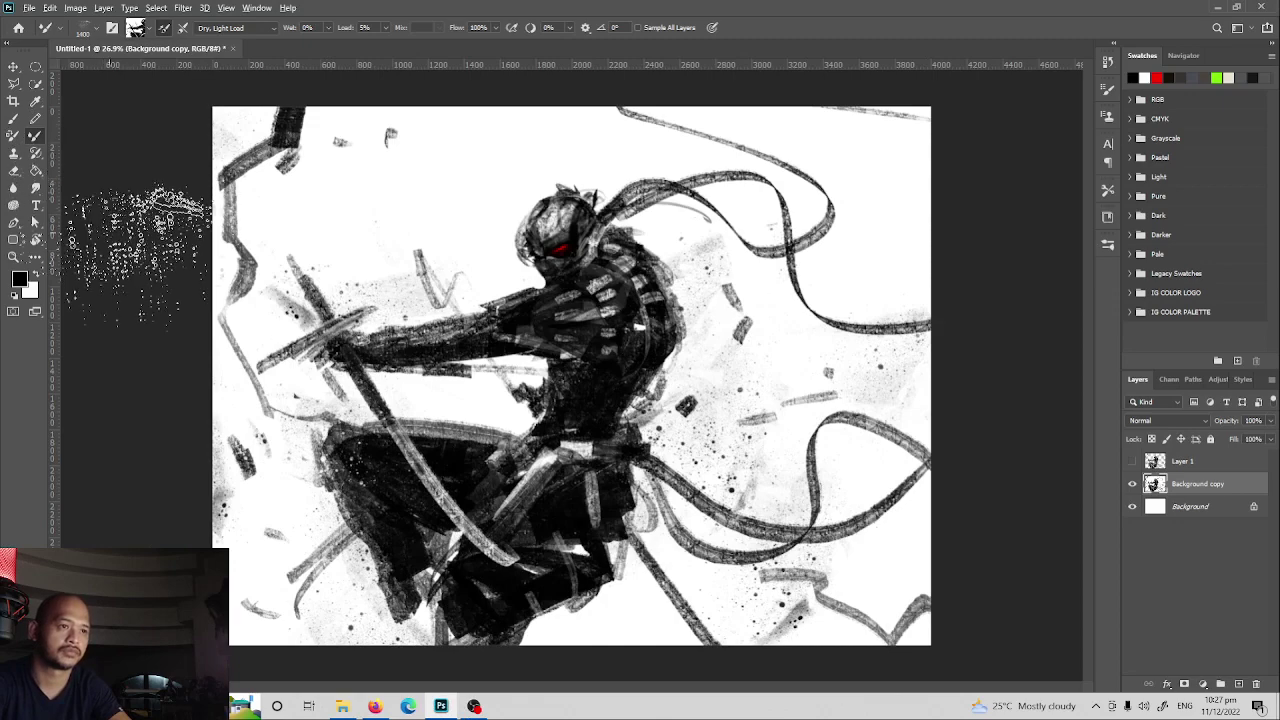
- Choose the 733 px scattered-fragment brush tip and set its Angle Jitter control in Shape Dynamics
{"action": "left_click", "coordinate": [95, 30]}
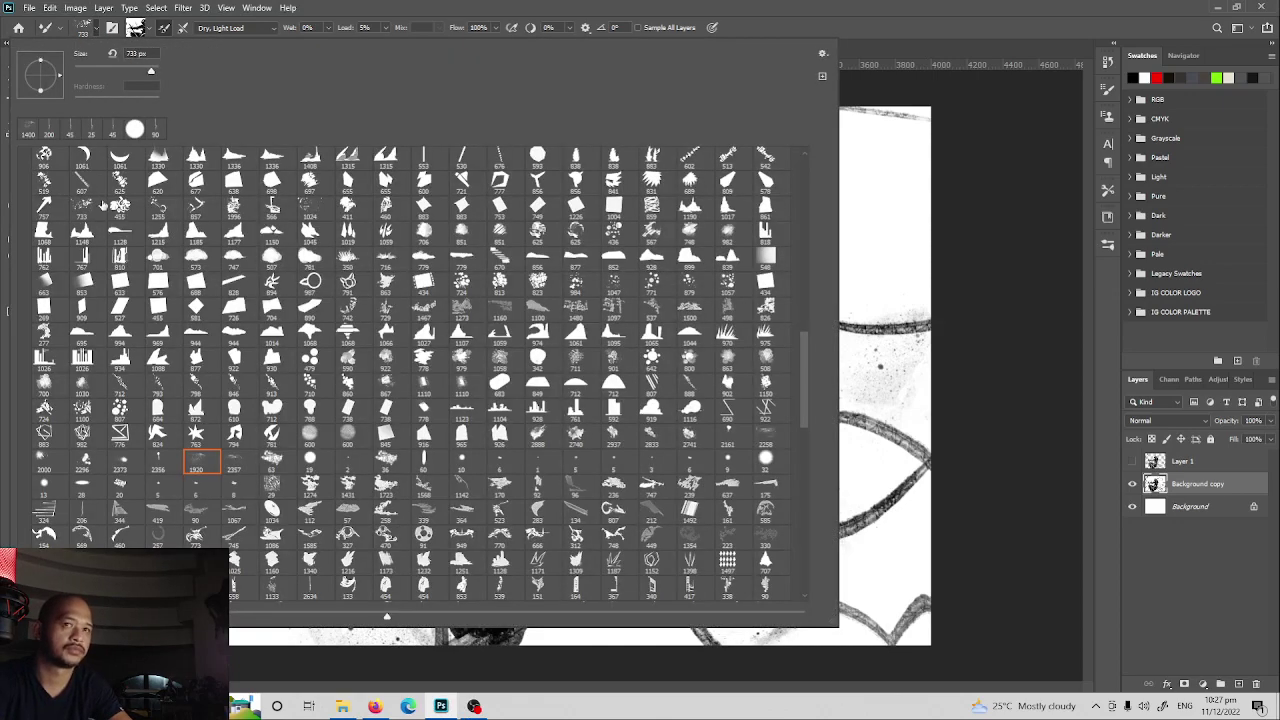
{"action": "left_click", "coordinate": [88, 209]}
{"action": "left_click", "coordinate": [1107, 90]}
{"action": "left_click", "coordinate": [898, 143]}
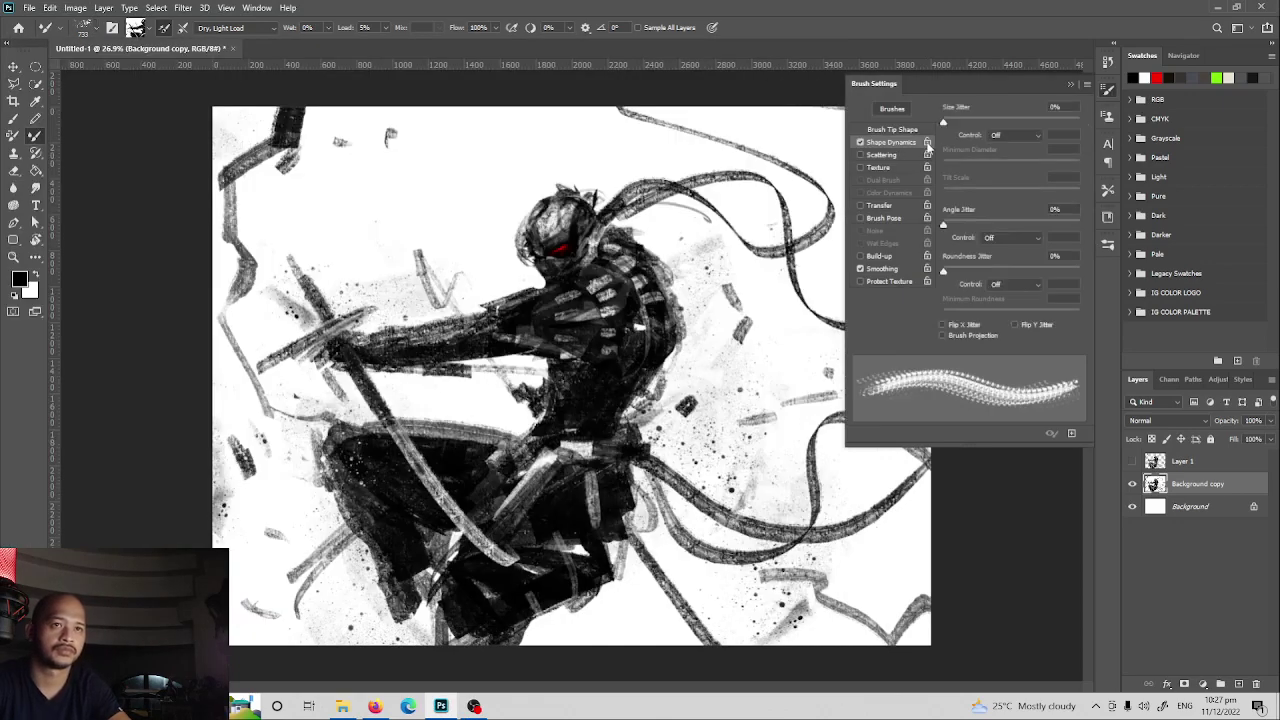
{"action": "left_click", "coordinate": [1035, 239]}
{"action": "left_click", "coordinate": [1010, 319]}
{"action": "left_click", "coordinate": [1071, 88]}
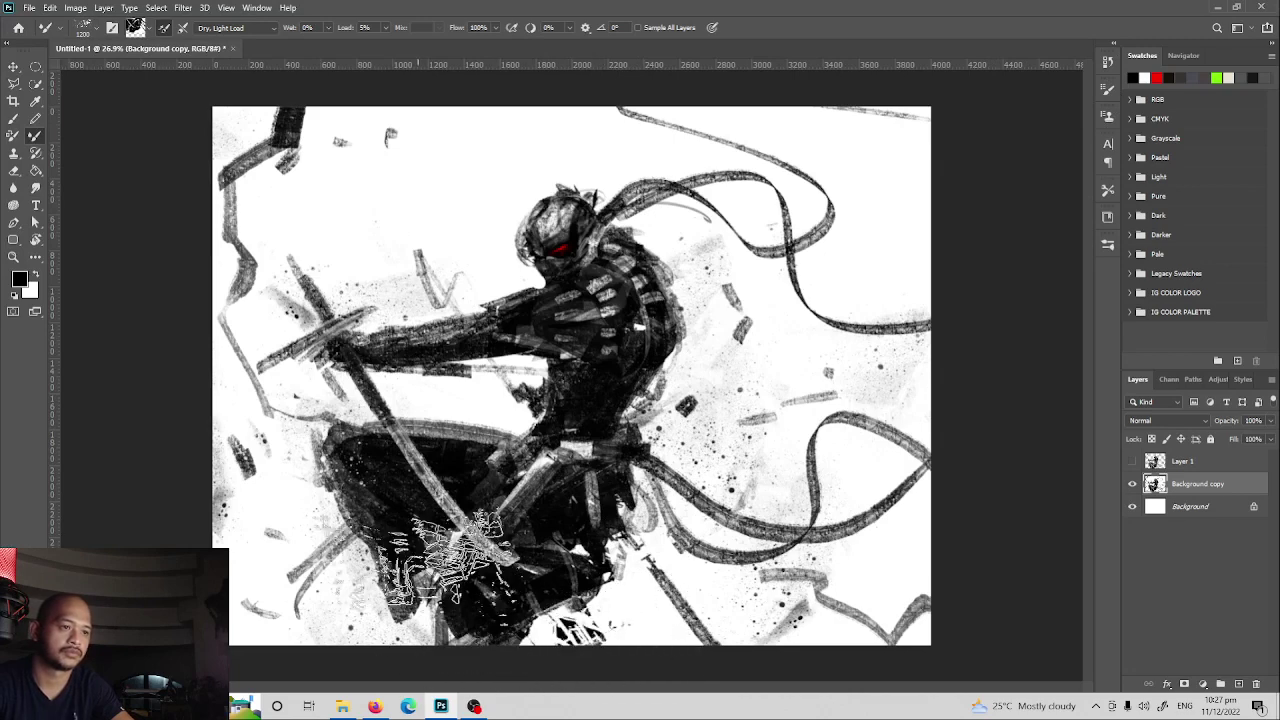
- Undo the last stroke, reduce the Mixer Brush to 800 px, and break up the front thigh with fragments sampled from it
{"action": "key", "text": "ctrl+z"}
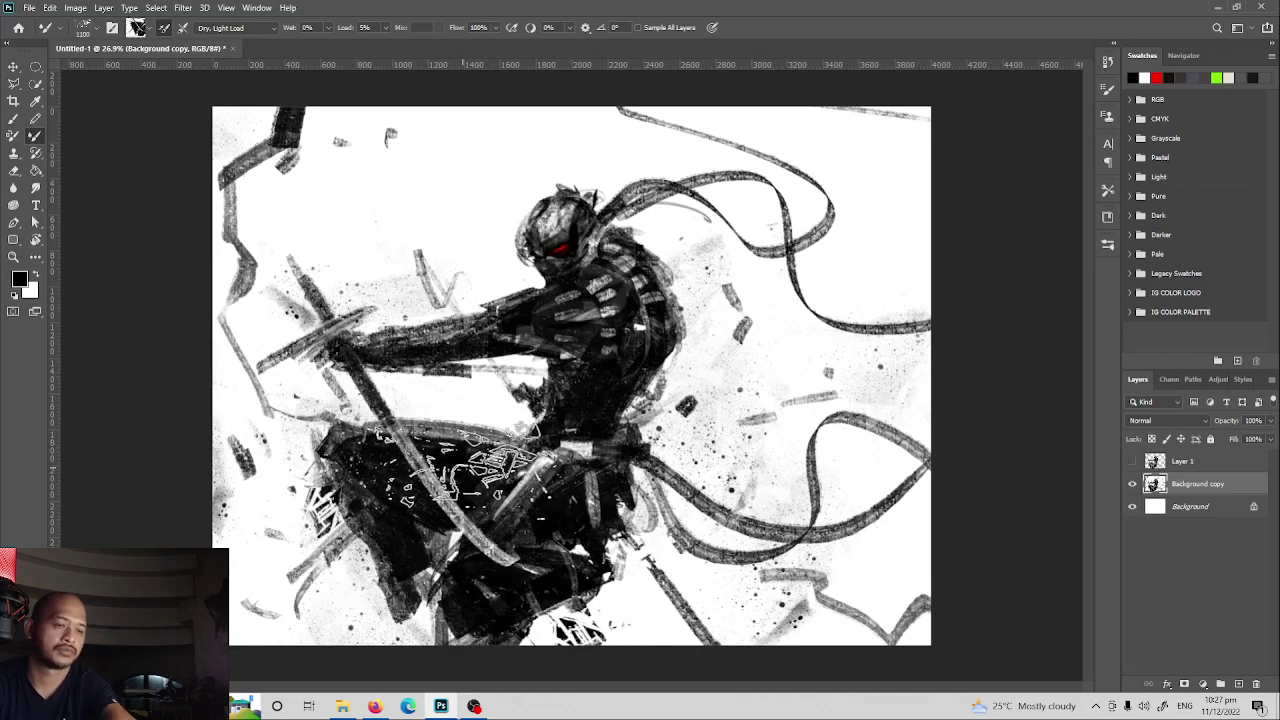
{"action": "key", "text": "["}
{"action": "key", "text": "["}
{"action": "key", "text": "["}
{"action": "key", "text": "["}
{"action": "left_click", "coordinate": [486, 462], "text": "alt"}
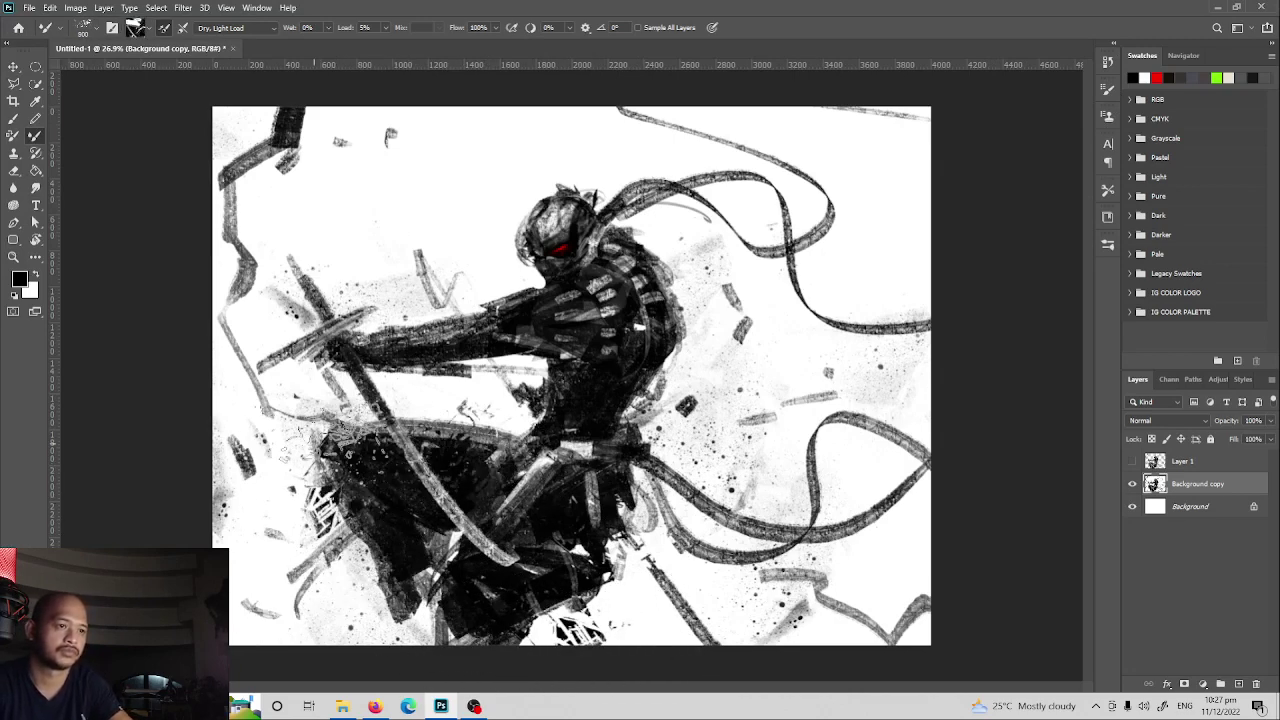
- Stamp sampled fragment texture behind the back, around the ribbons and sword, and along the canvas's upper edge
{"action": "left_click", "coordinate": [680, 314], "text": "alt"}
{"action": "left_click", "coordinate": [712, 284]}
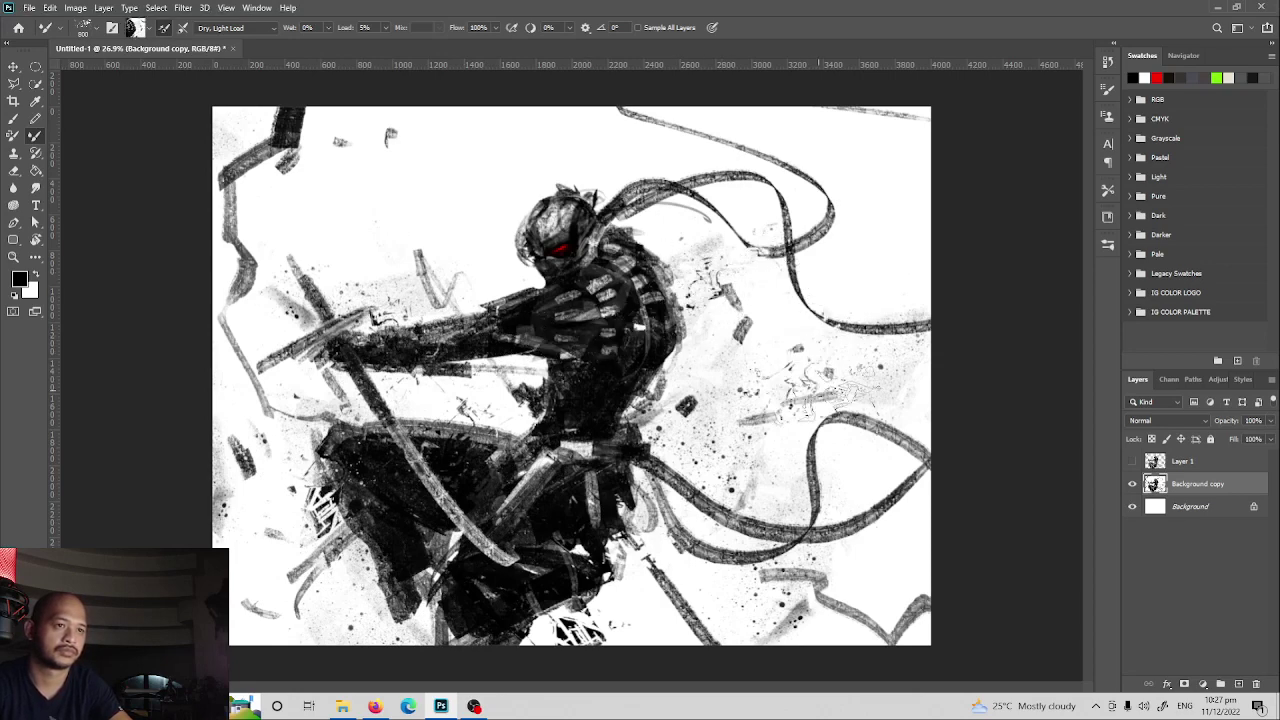
{"action": "left_click", "coordinate": [660, 405]}
{"action": "left_click", "coordinate": [743, 172], "text": "alt"}
{"action": "left_click", "coordinate": [856, 172]}
{"action": "left_click", "coordinate": [332, 262]}
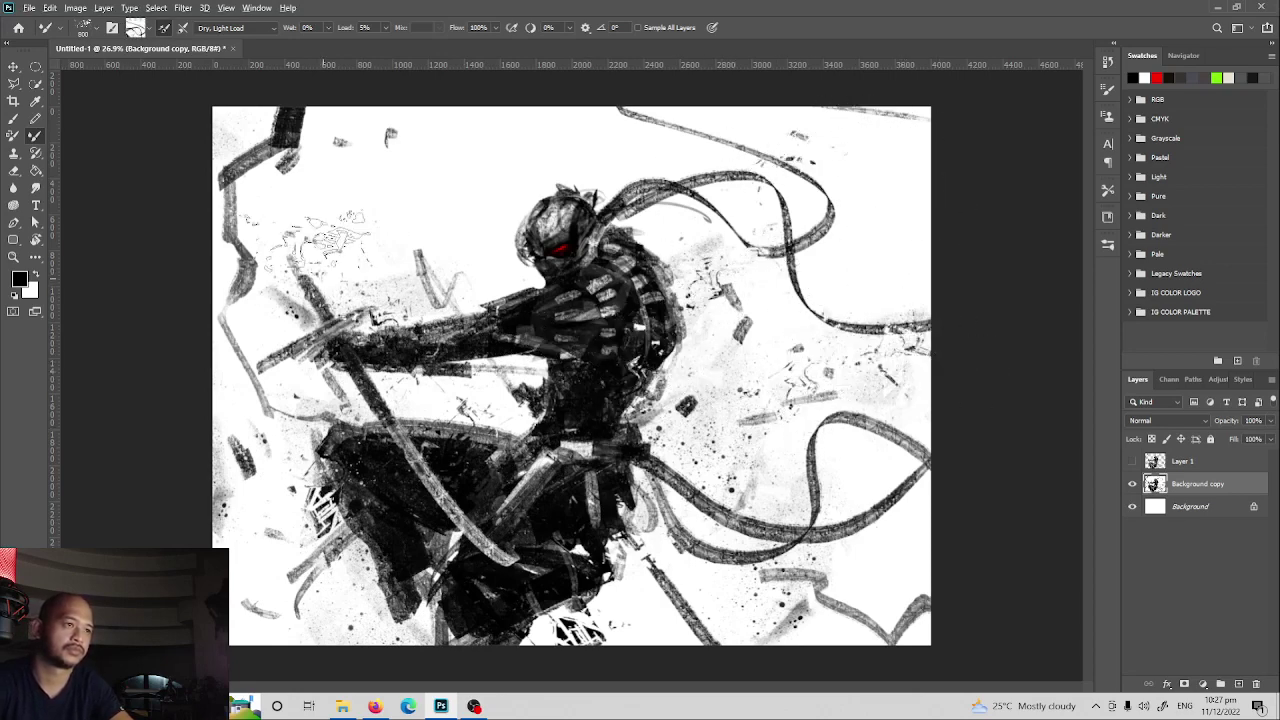
{"action": "left_click", "coordinate": [318, 132]}
{"action": "left_click", "coordinate": [455, 106]}
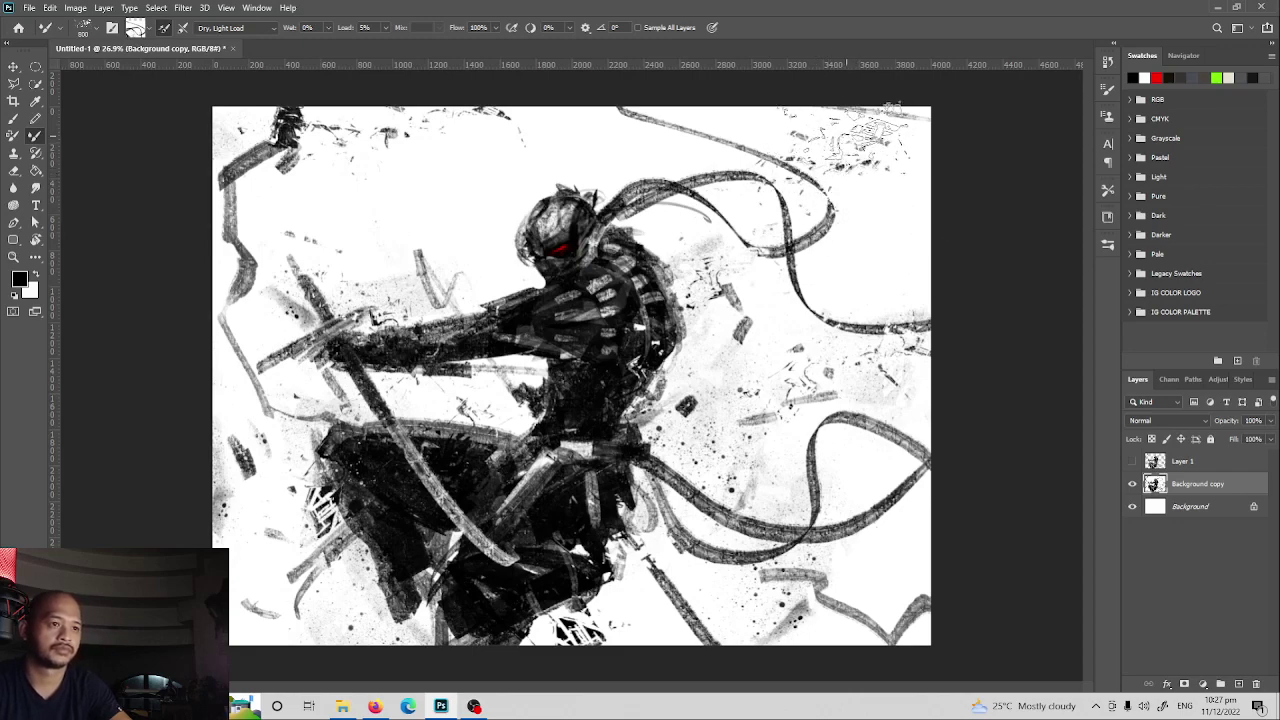
- Hide the interface panels and enlarge the painting to 33.3% to check the overall composition
{"action": "key", "text": "Tab"}
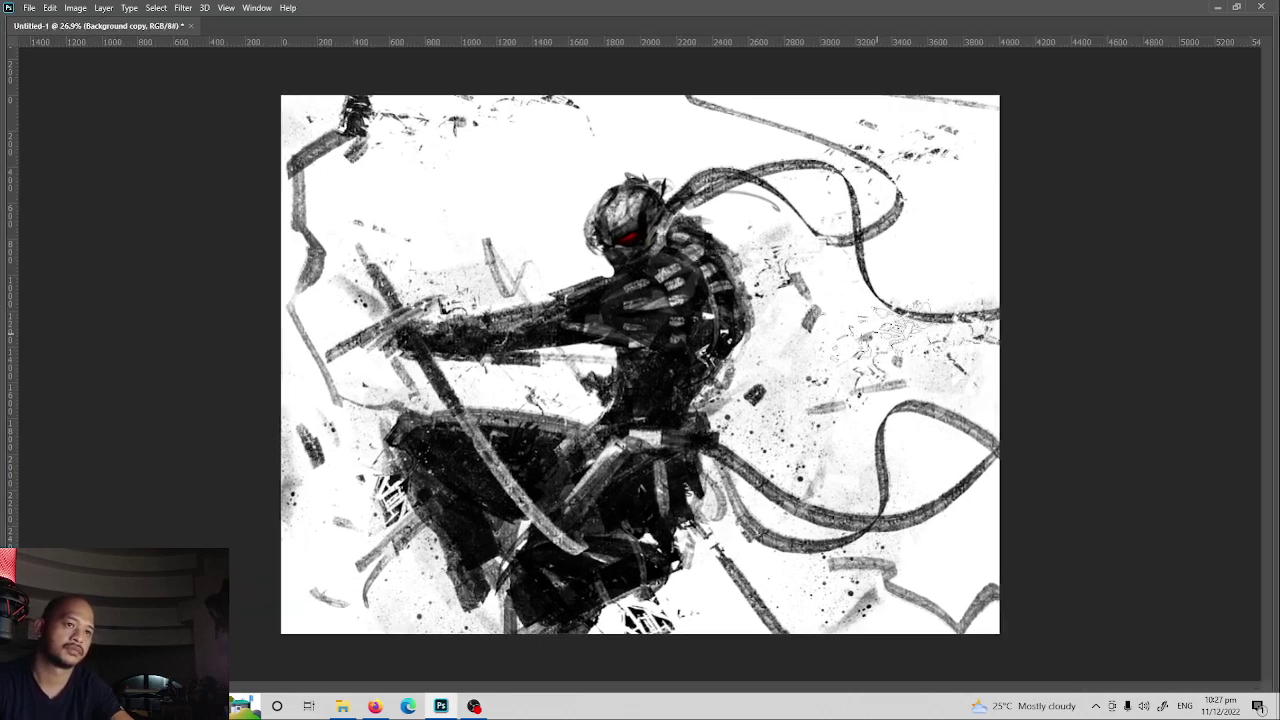
{"action": "key", "text": "ctrl+plus"}
{"action": "left_click_drag", "start_coordinate": [845, 372], "coordinate": [892, 350]}
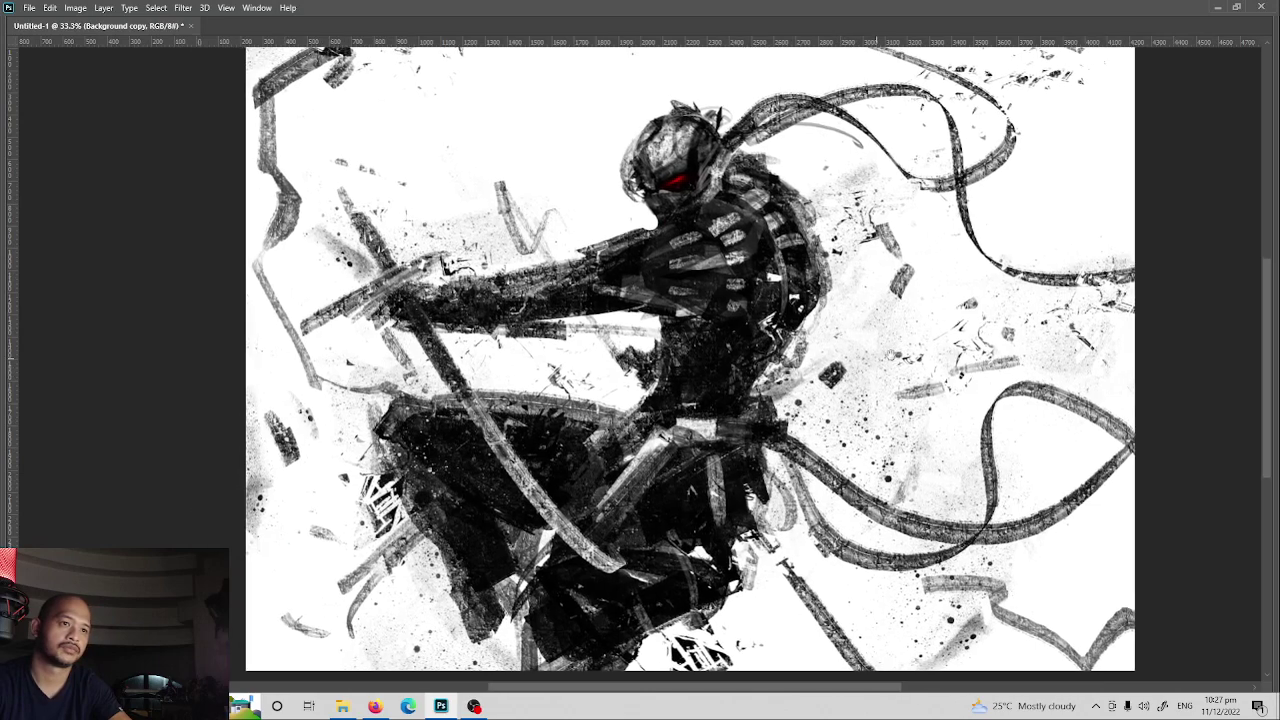